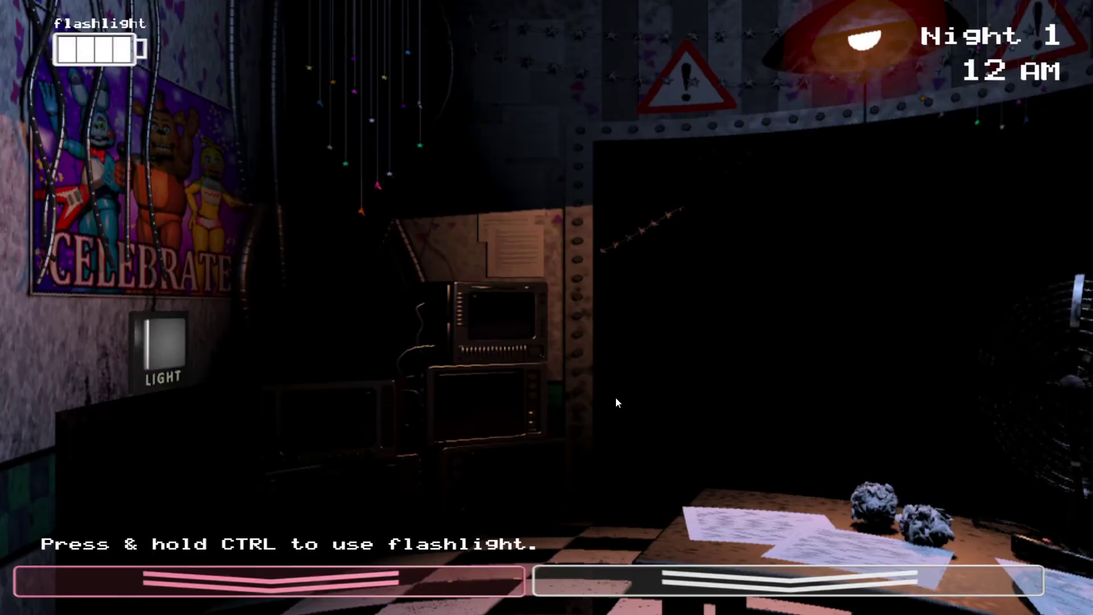
# Light the hallway with the flashlight, then light the right and left vent openings.
pyautogui.press('ctrl')
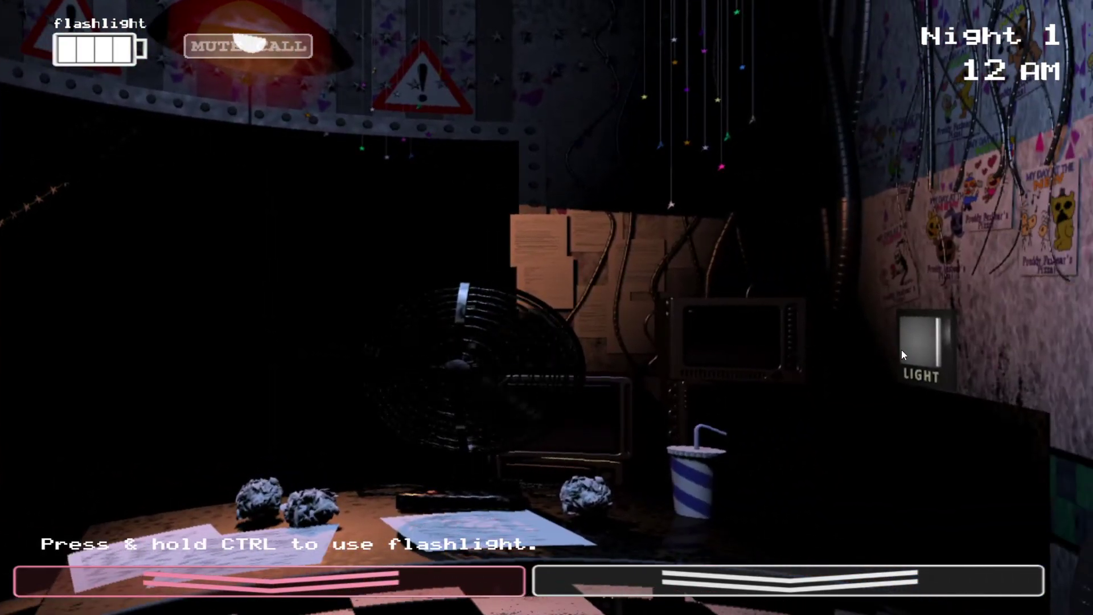
pyautogui.click(927, 346)
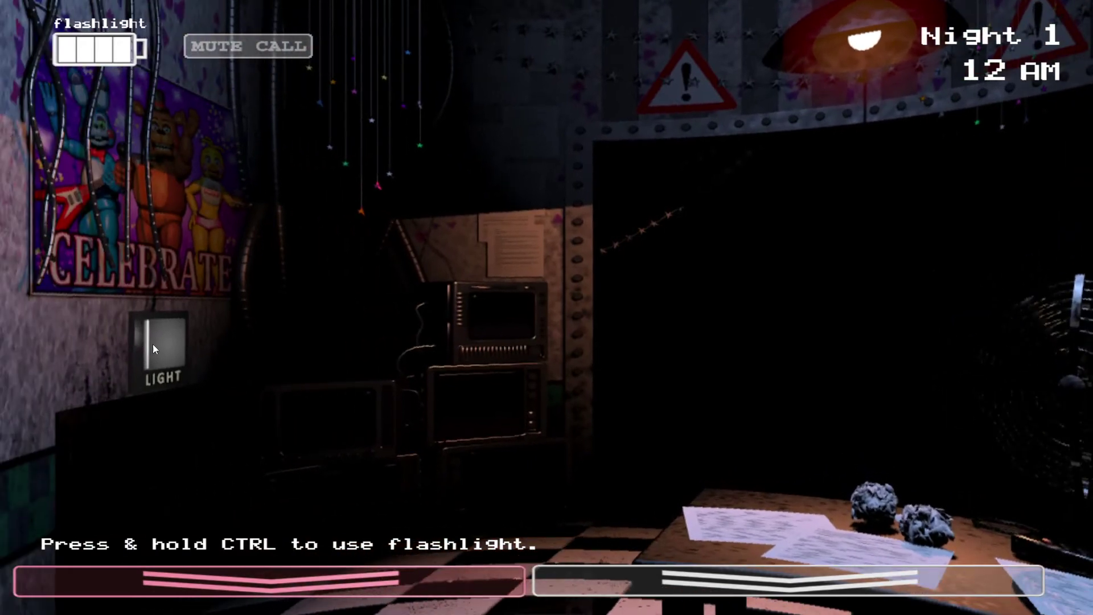
pyautogui.click(153, 345)
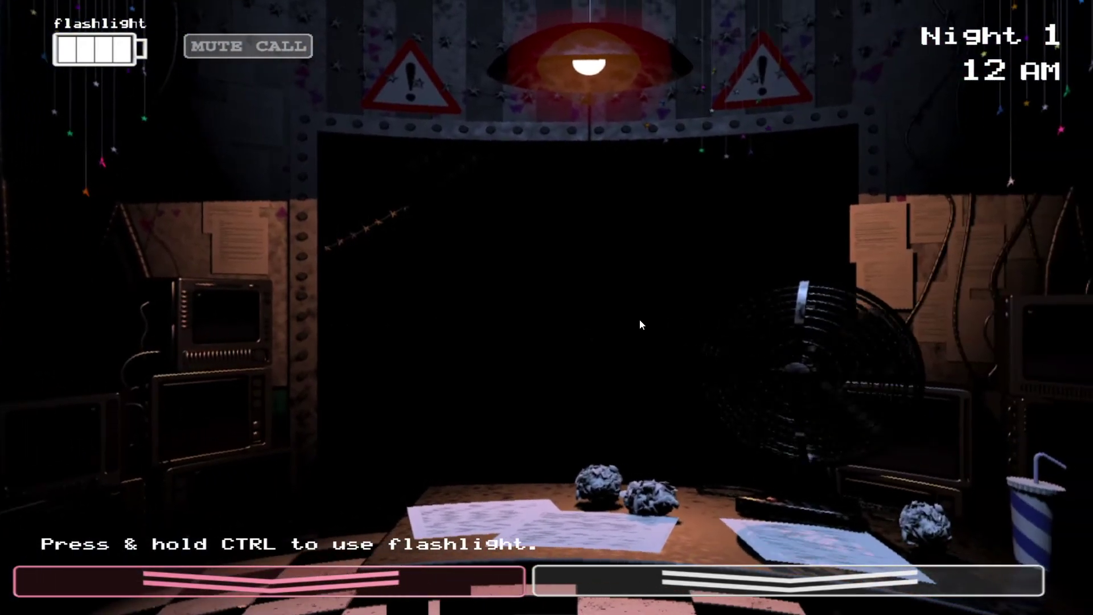
# Scan Party Rooms 4 and 2, Game Area, Prize Corner and Kid's Cove, then flash the hallway.
pyautogui.click(692, 581)
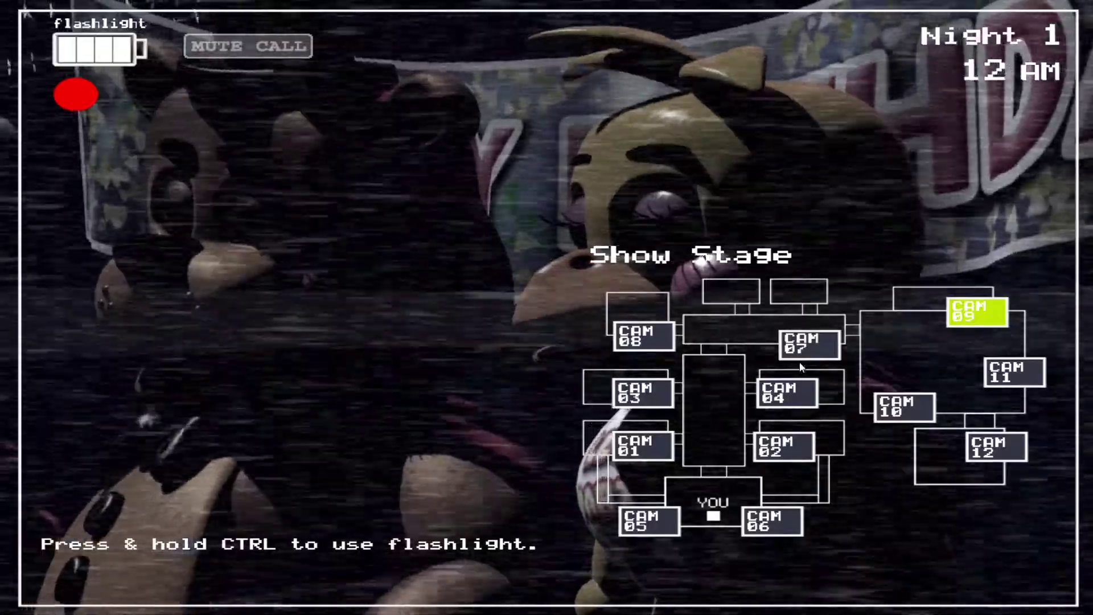
pyautogui.click(788, 394)
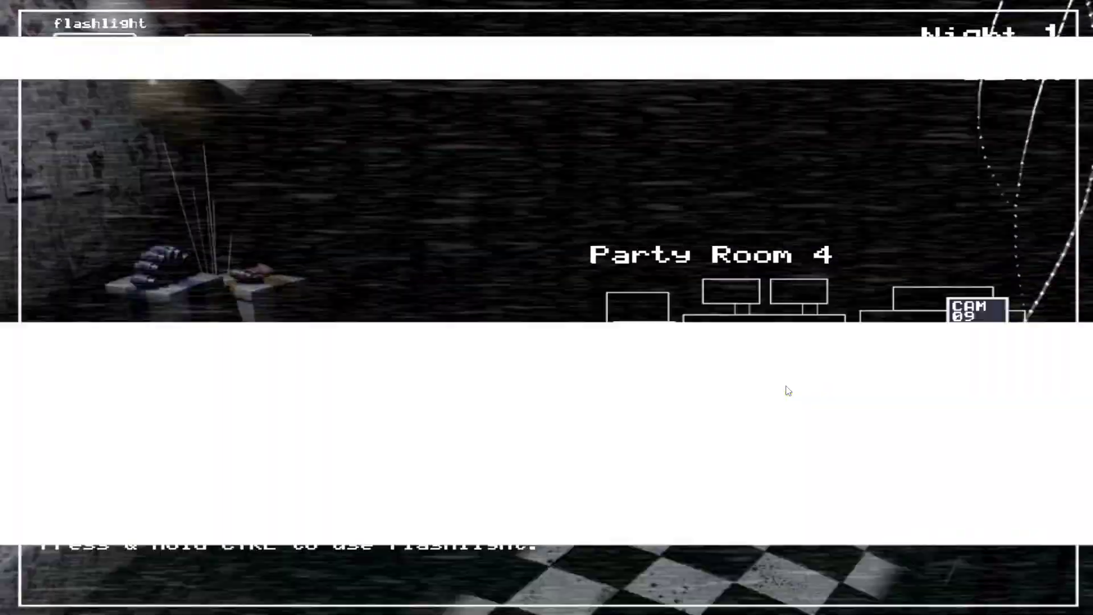
pyautogui.click(783, 444)
pyautogui.click(903, 407)
pyautogui.click(1015, 372)
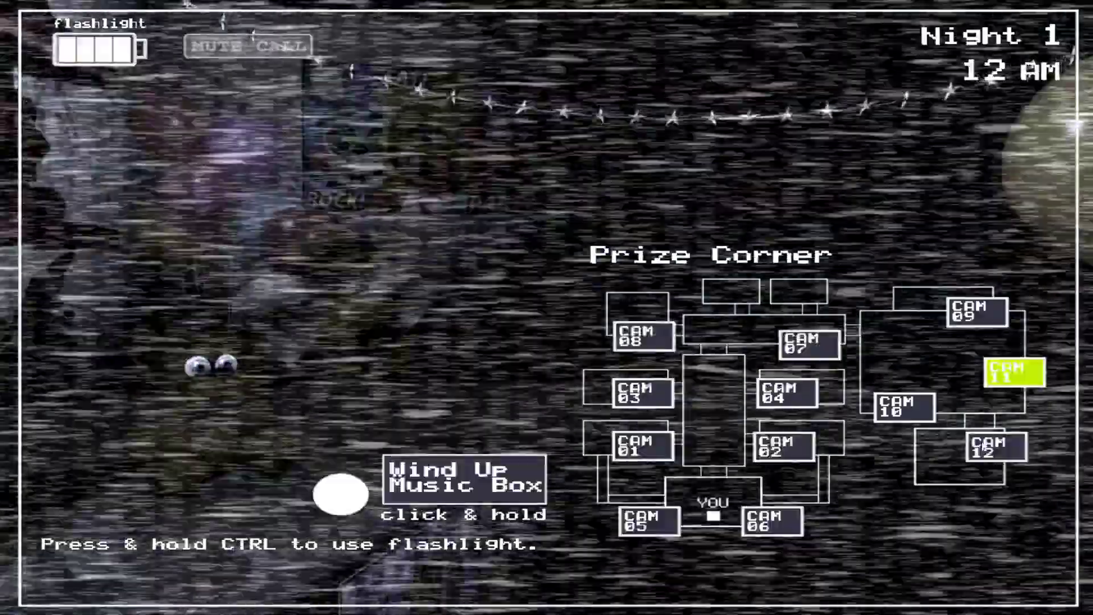
pyautogui.click(994, 446)
pyautogui.click(1014, 373)
pyautogui.click(530, 580)
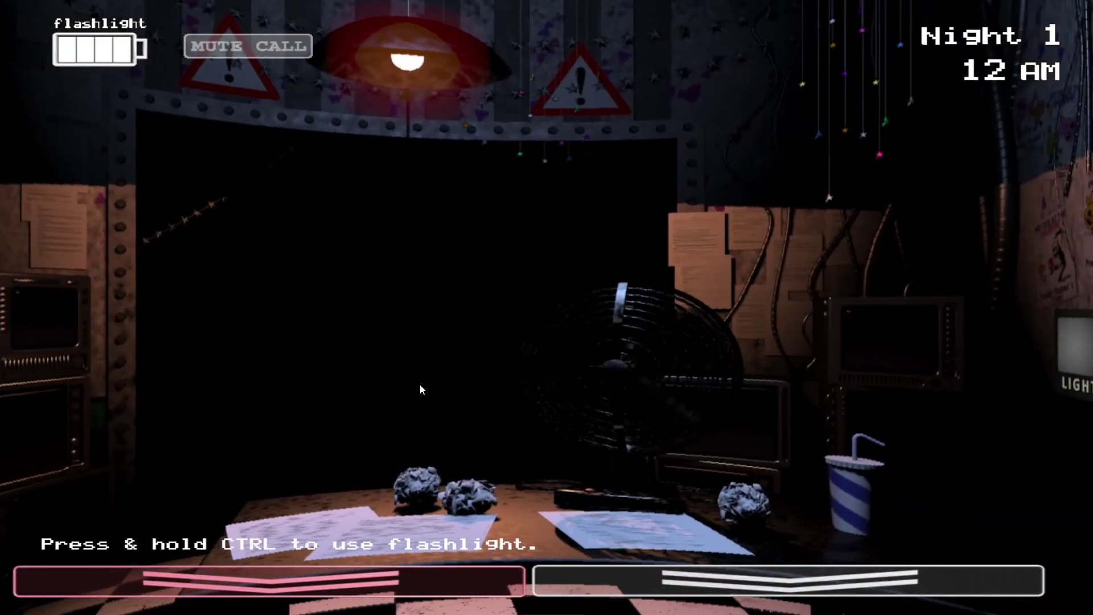
pyautogui.press('ctrl')
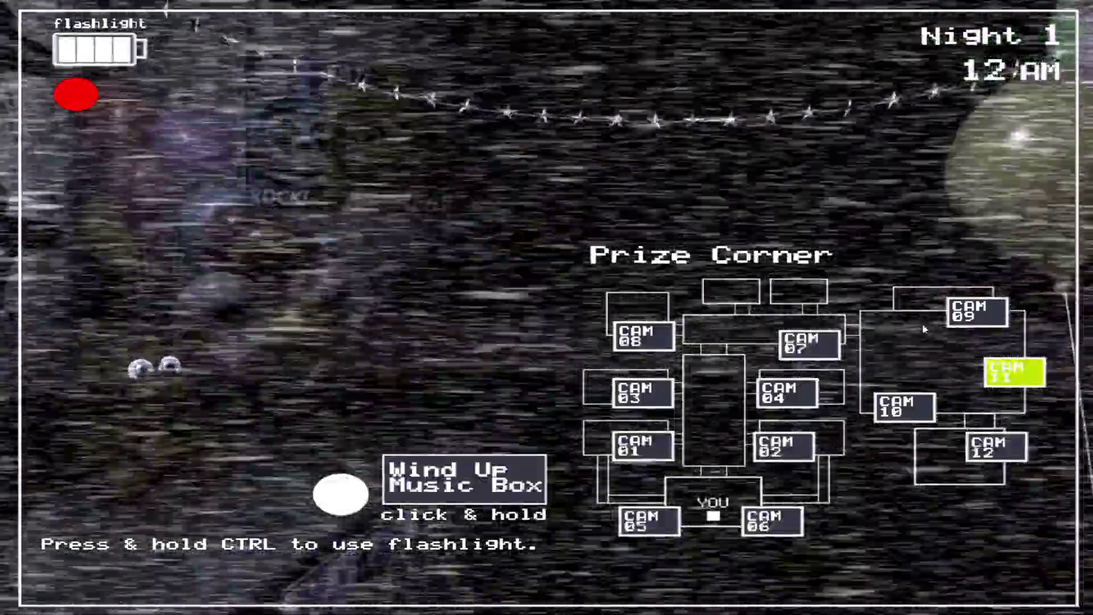
# Check Show Stage, Prize Corner, Main Hall, Party Rooms 4 and 2, and both air vents.
pyautogui.click(977, 313)
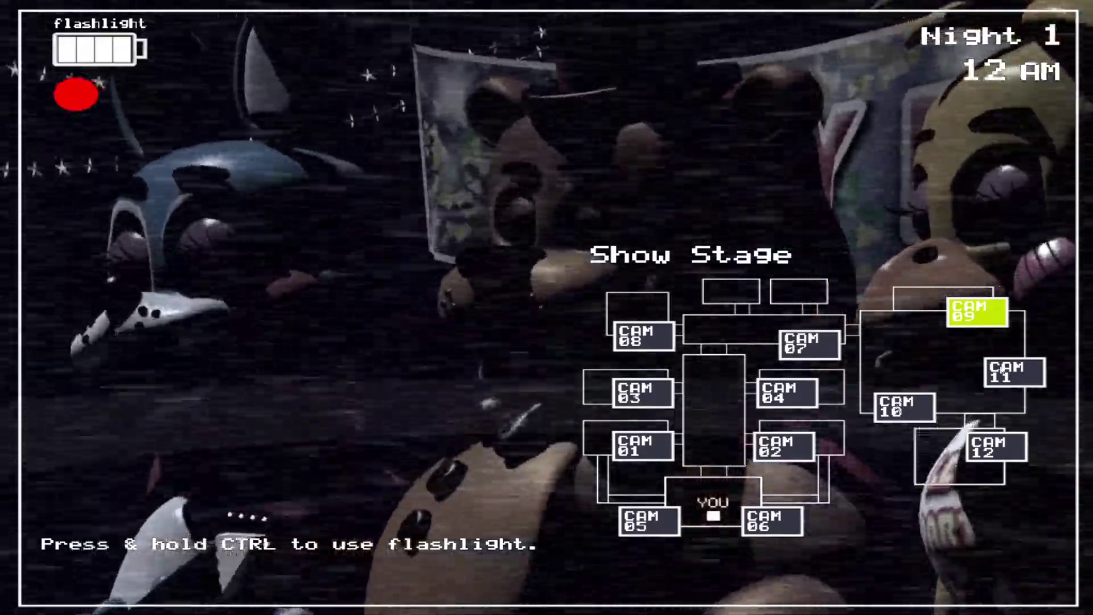
pyautogui.click(1014, 373)
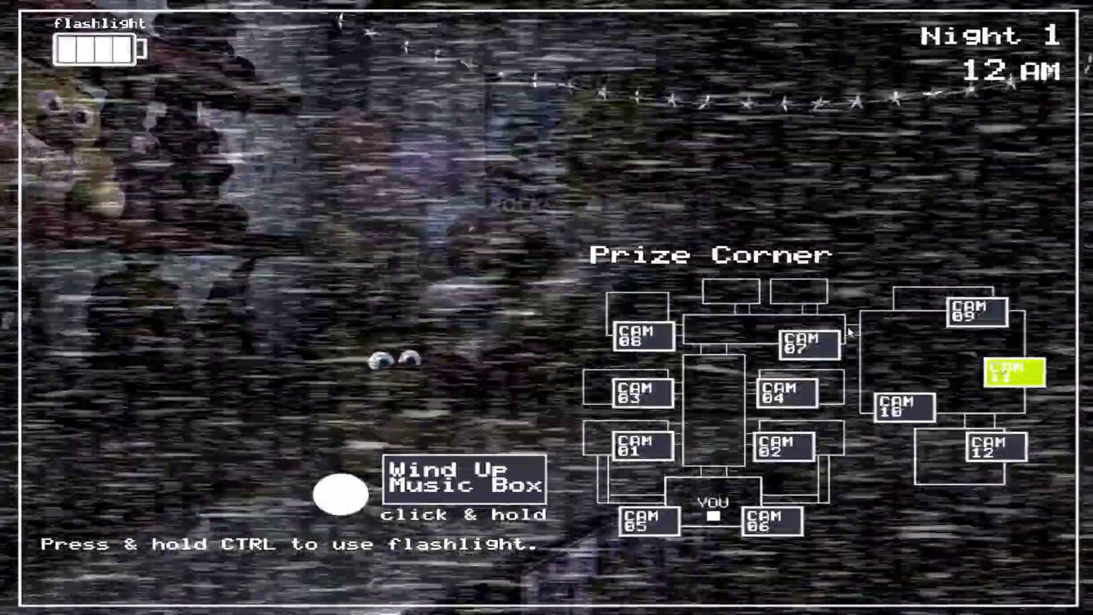
pyautogui.click(810, 343)
pyautogui.click(786, 393)
pyautogui.click(785, 446)
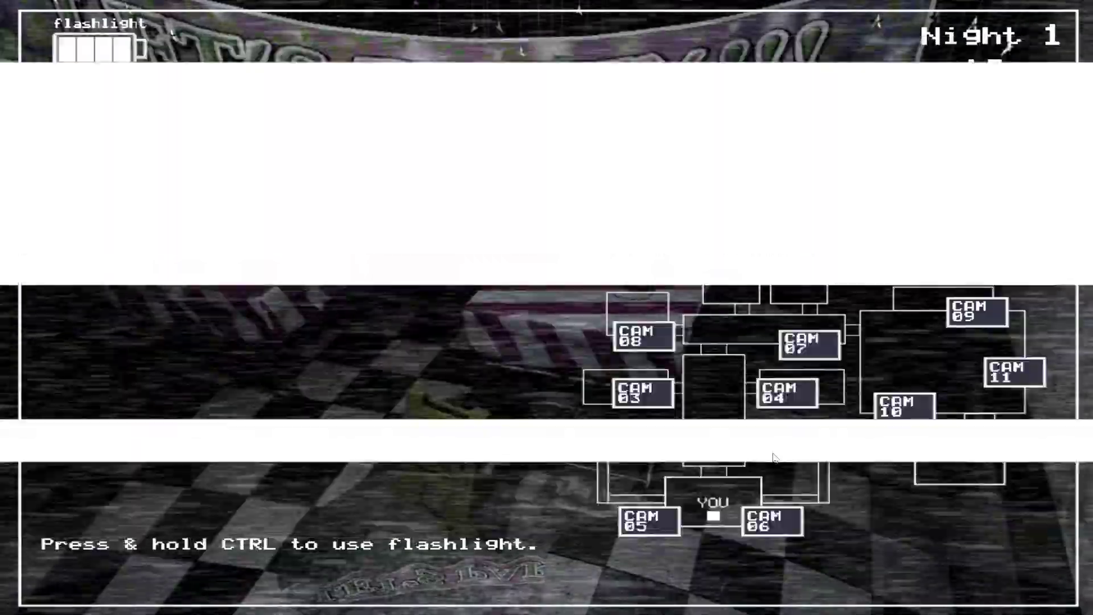
pyautogui.click(774, 519)
pyautogui.click(647, 521)
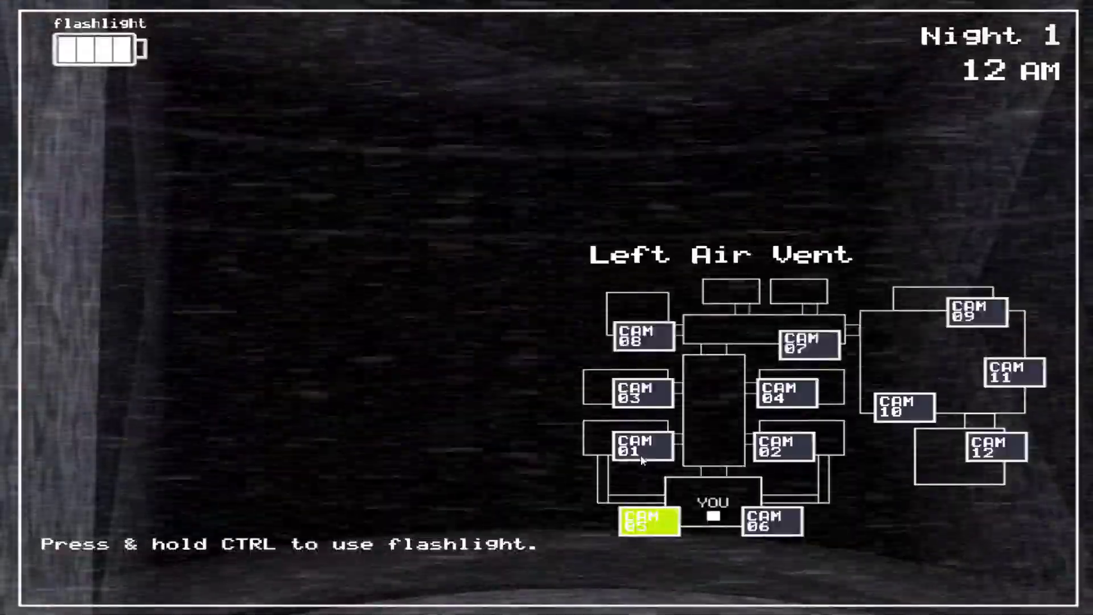
# Check Party Rooms 1, 2, 4 and 3 and the Parts/Service camera.
pyautogui.click(642, 446)
pyautogui.click(786, 446)
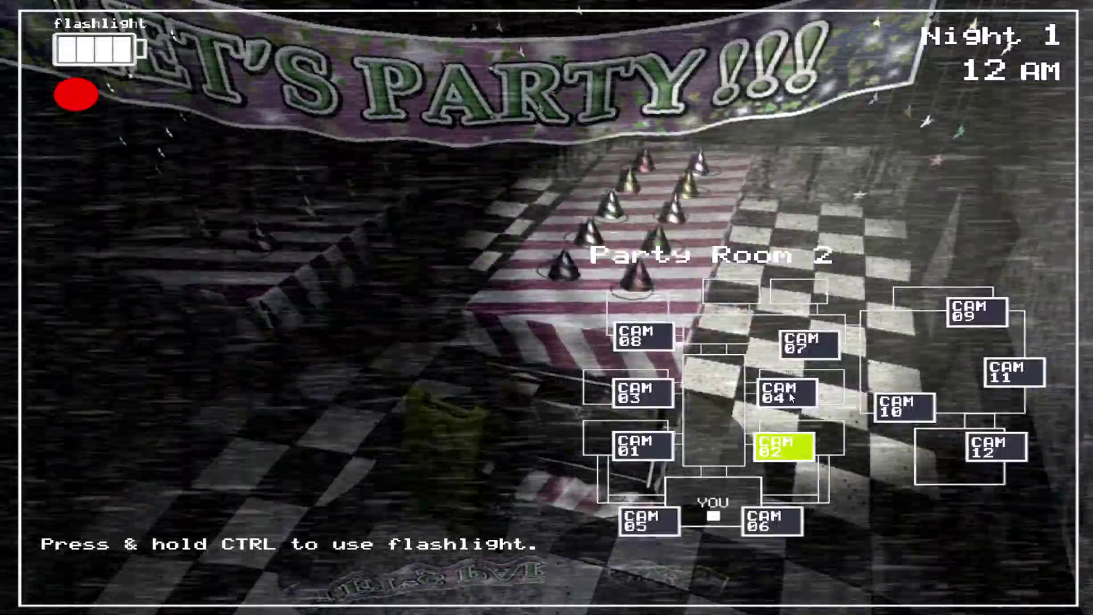
pyautogui.click(789, 392)
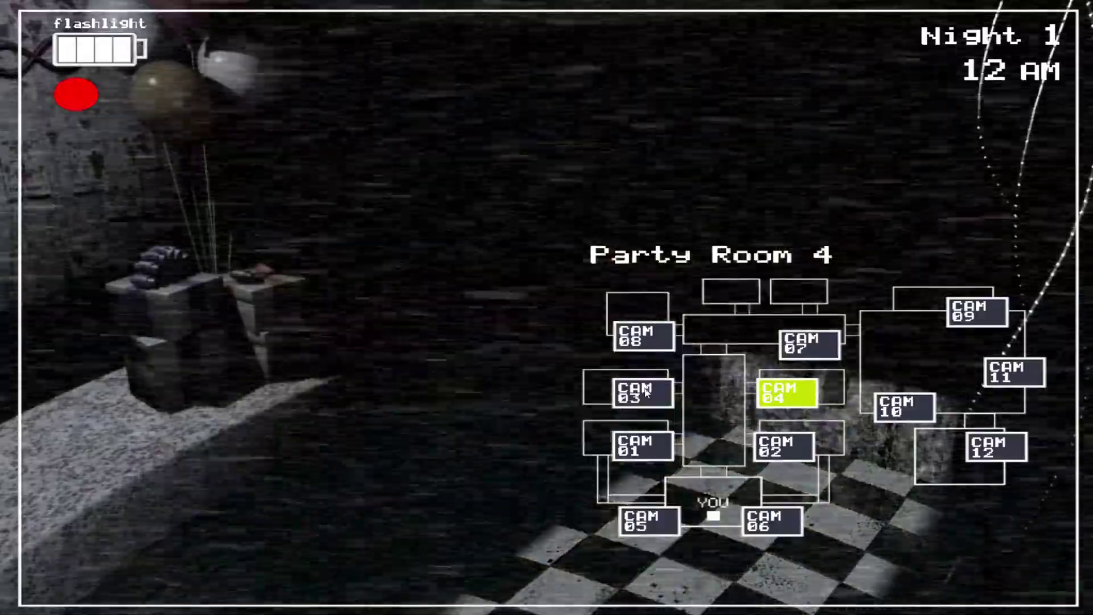
pyautogui.click(645, 388)
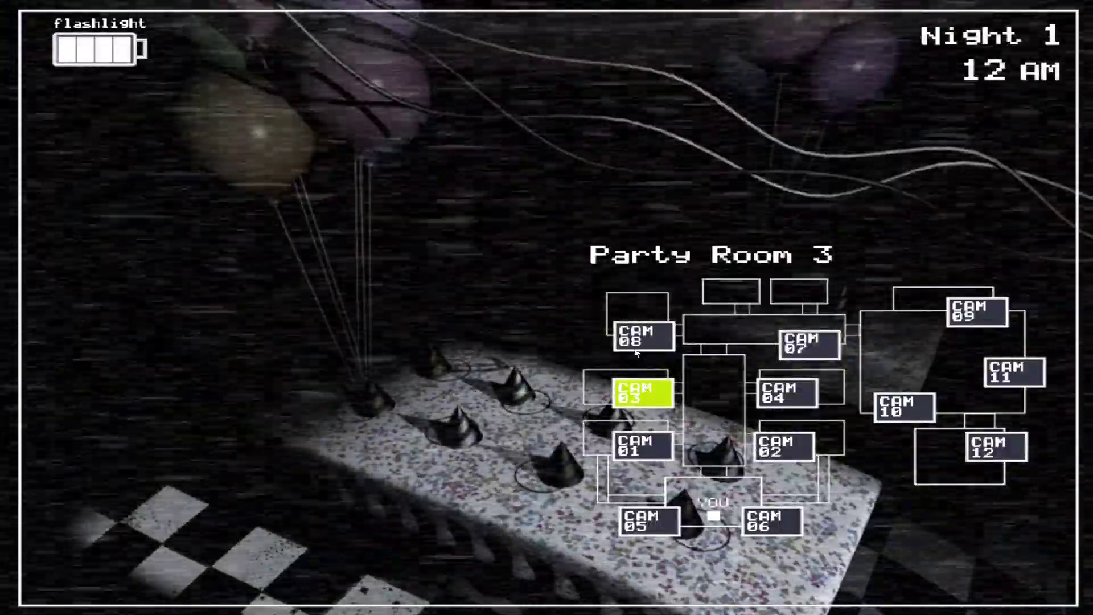
pyautogui.click(639, 337)
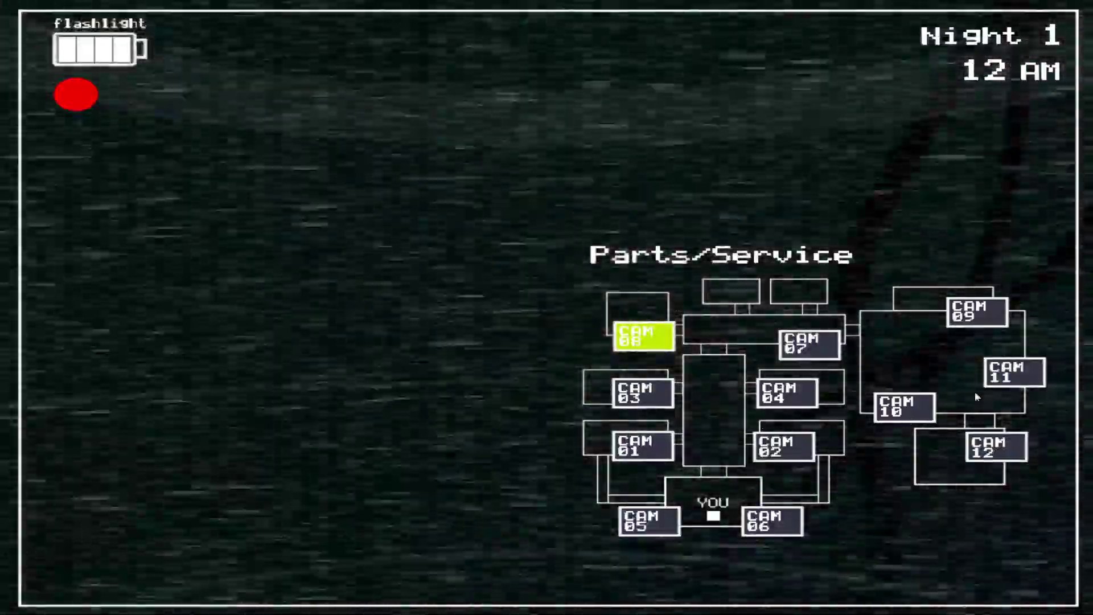
# Wind the Prize Corner music box, then check Game Area, Kid's Cove, Show Stage and both vents.
pyautogui.click(1016, 373)
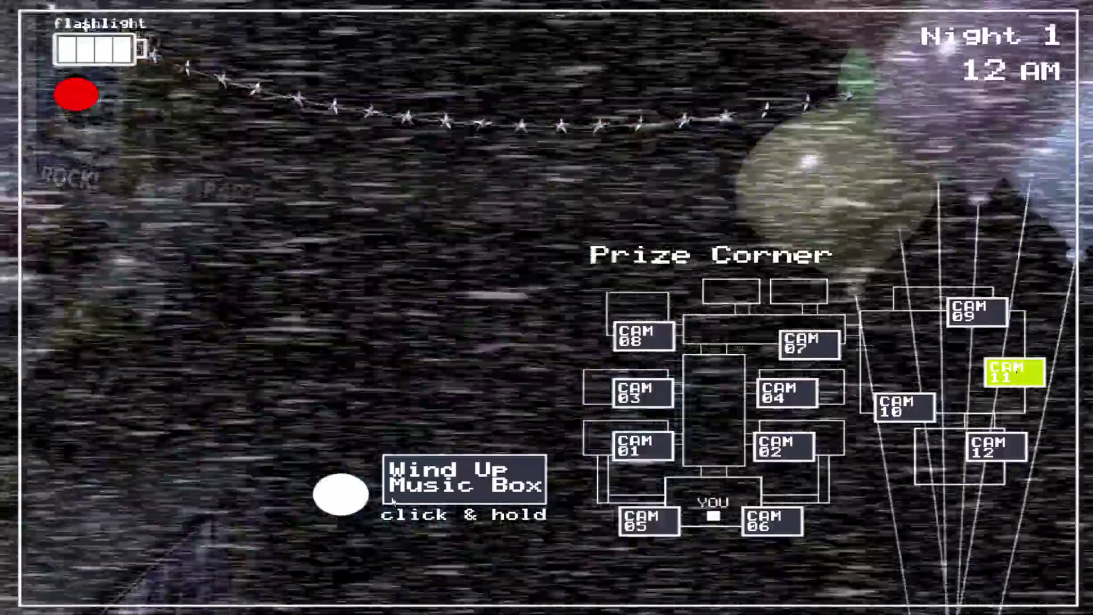
pyautogui.moveTo(463, 479); pyautogui.dragTo(464, 478)
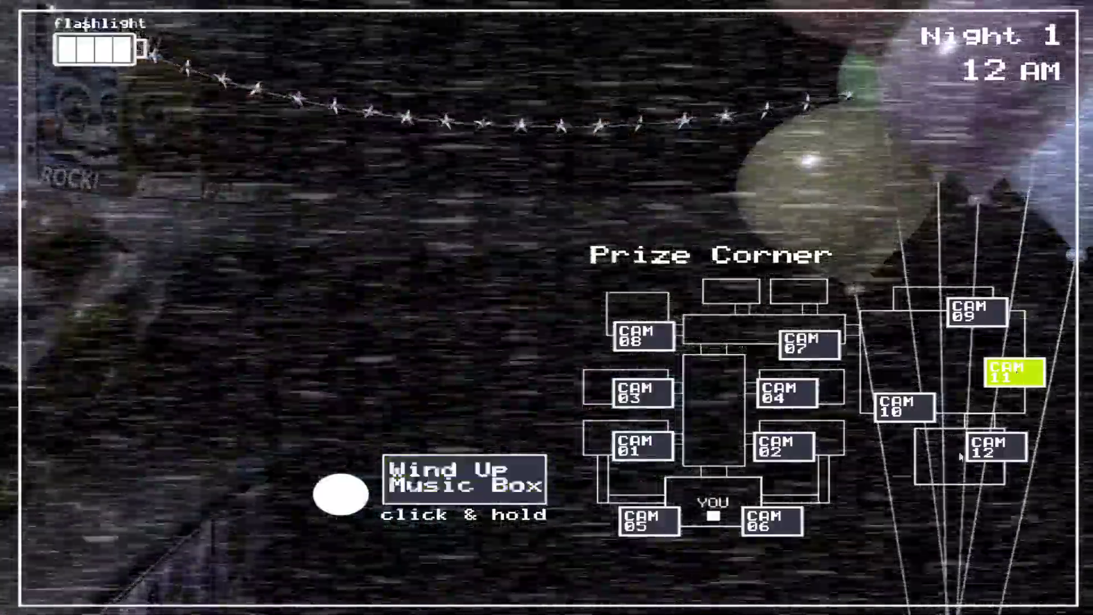
pyautogui.click(901, 406)
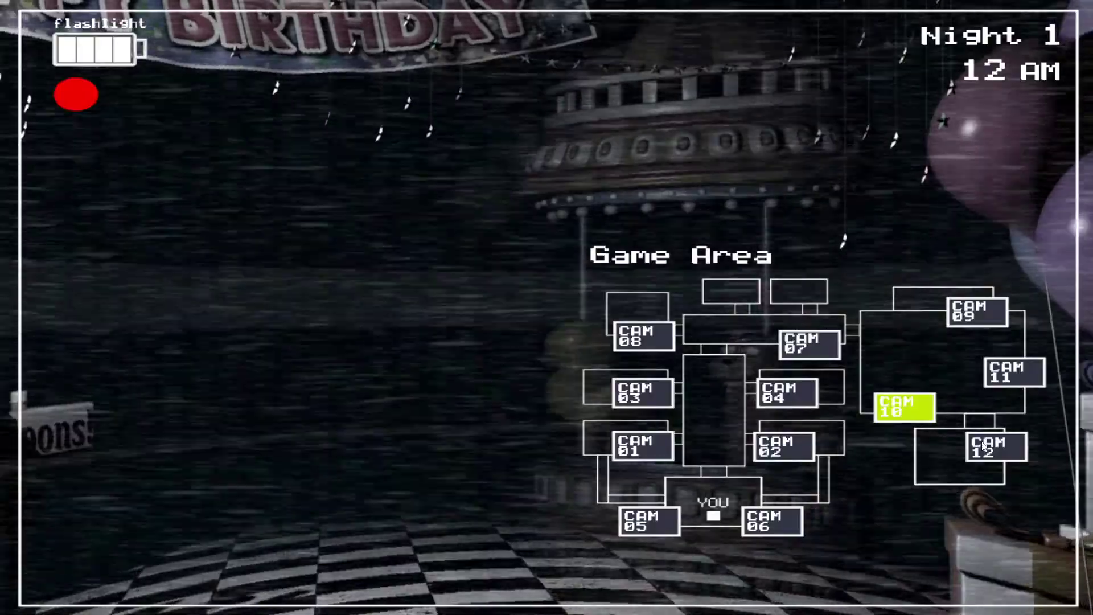
pyautogui.click(996, 447)
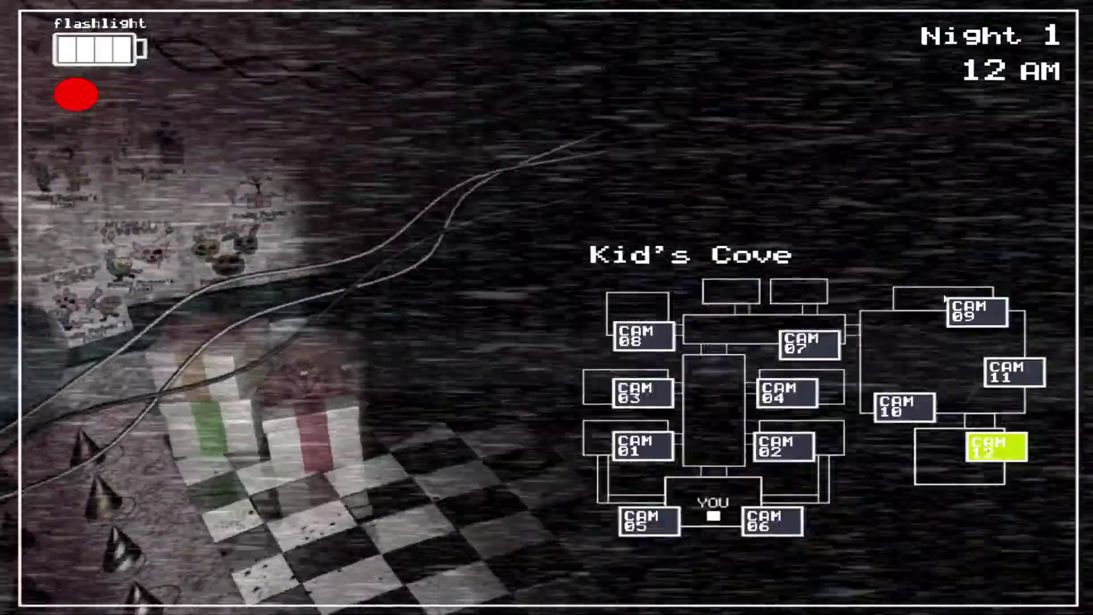
pyautogui.click(978, 311)
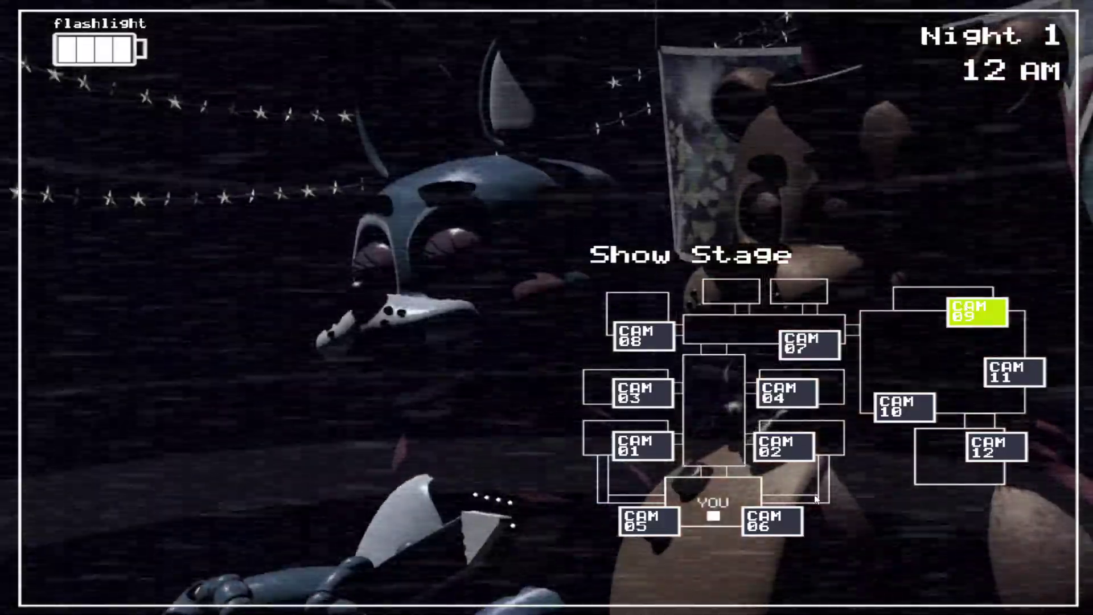
pyautogui.click(772, 521)
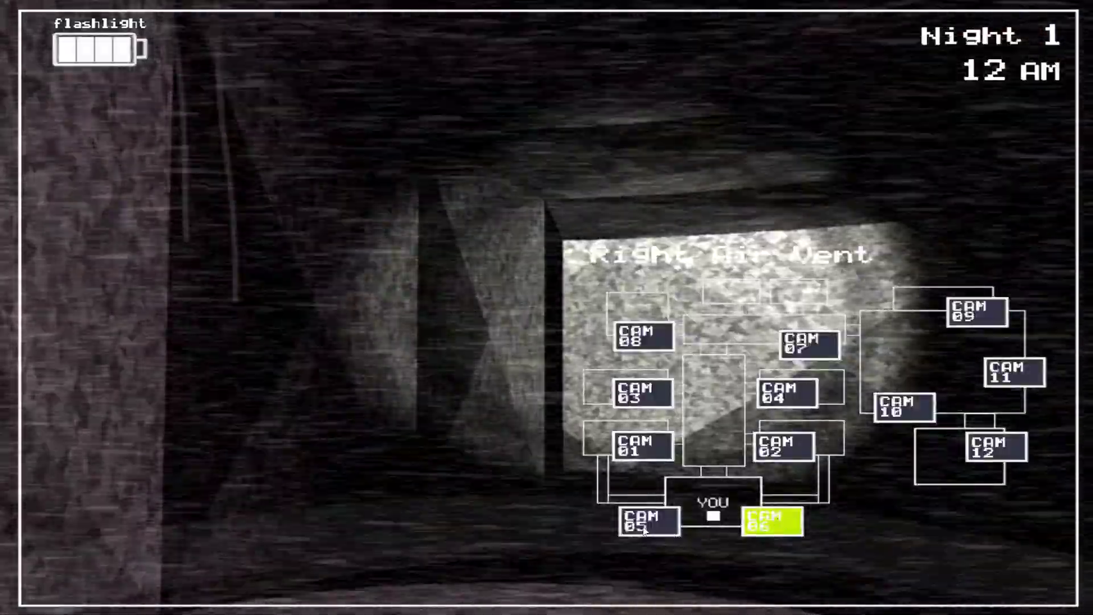
pyautogui.click(645, 523)
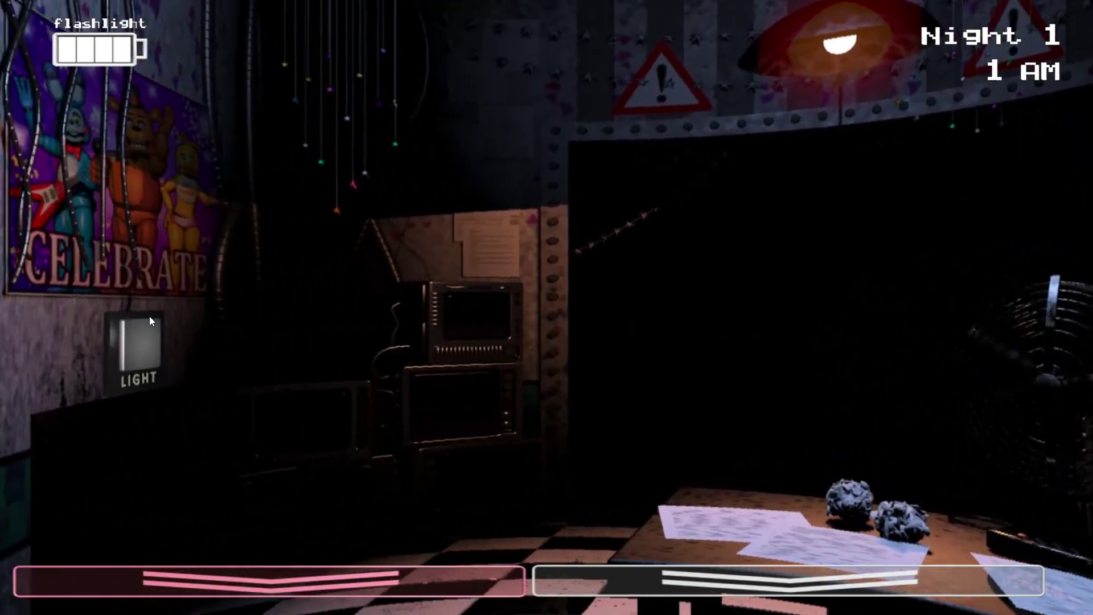
# Light the left vent and flash the hallway as 1 AM arrives.
pyautogui.click(168, 351)
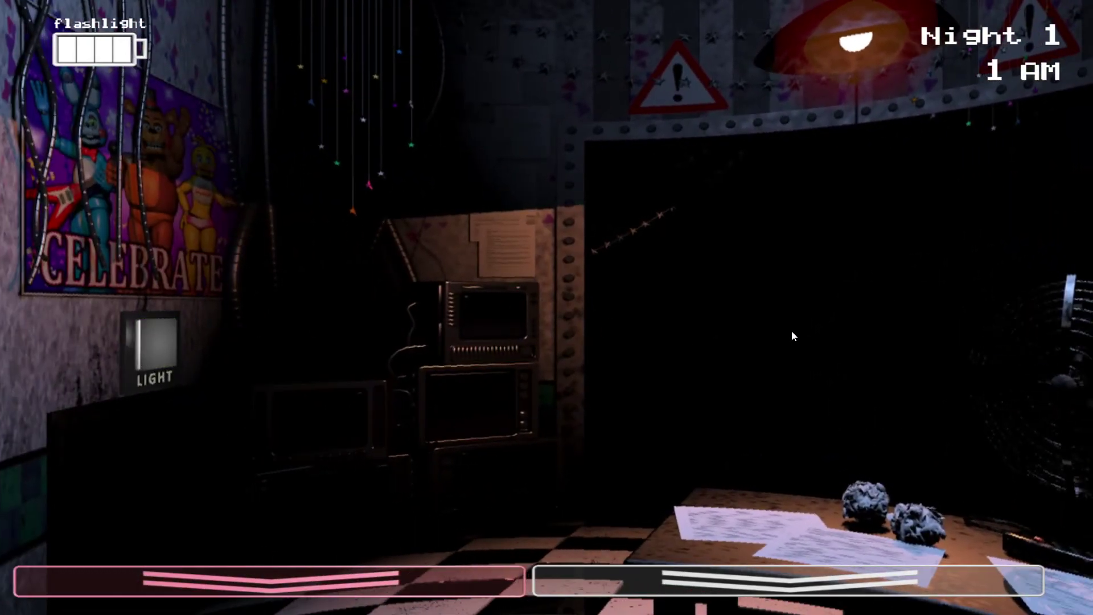
pyautogui.click(617, 305)
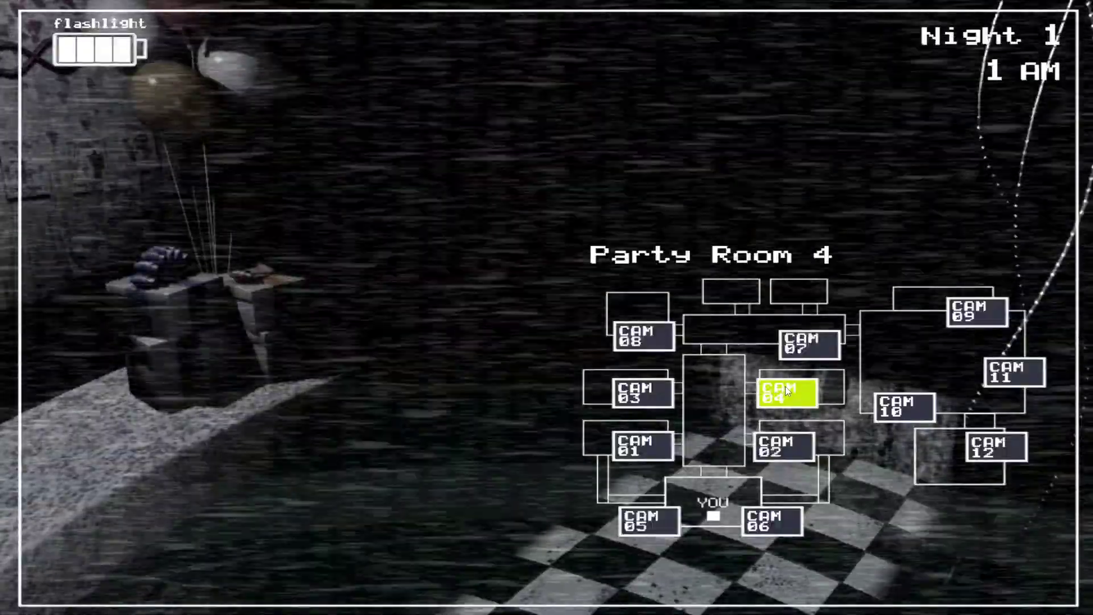
# Check the Main Hall, Party Room 2 and Party Room 1 cameras.
pyautogui.click(806, 344)
pyautogui.click(781, 447)
pyautogui.click(642, 445)
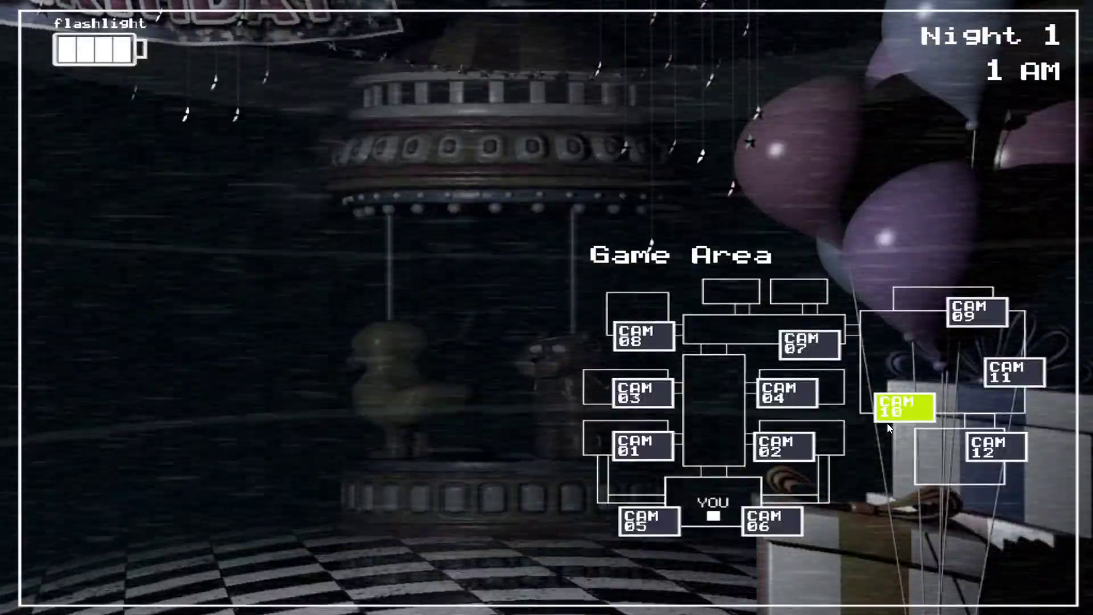
# Check Kid's Cove, Game Area, Kid's Cove again, Prize Corner and Show Stage.
pyautogui.click(1004, 376)
pyautogui.click(995, 446)
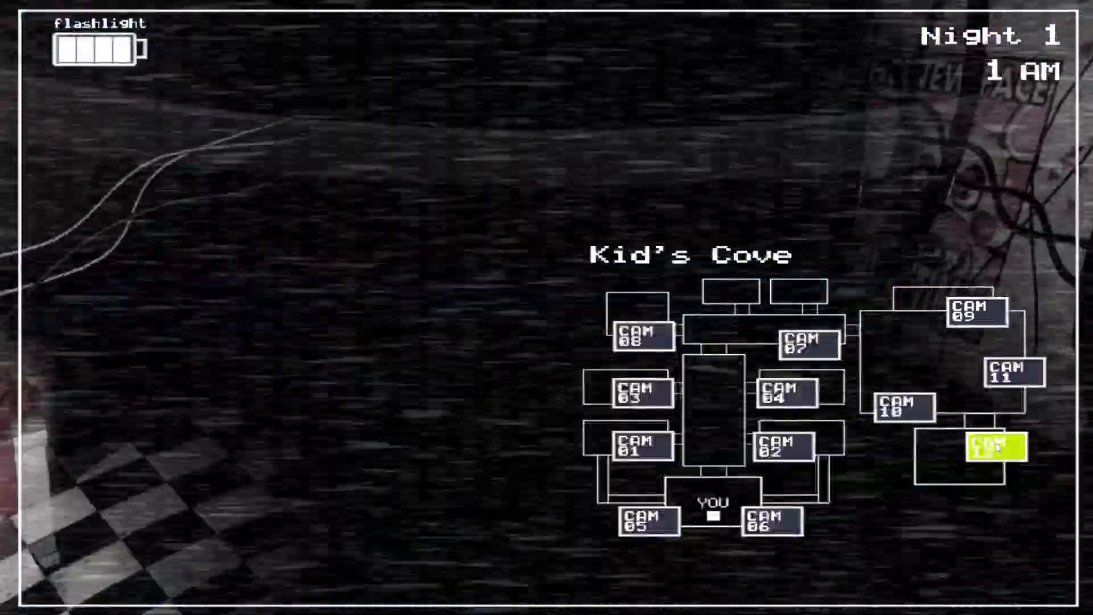
pyautogui.click(903, 409)
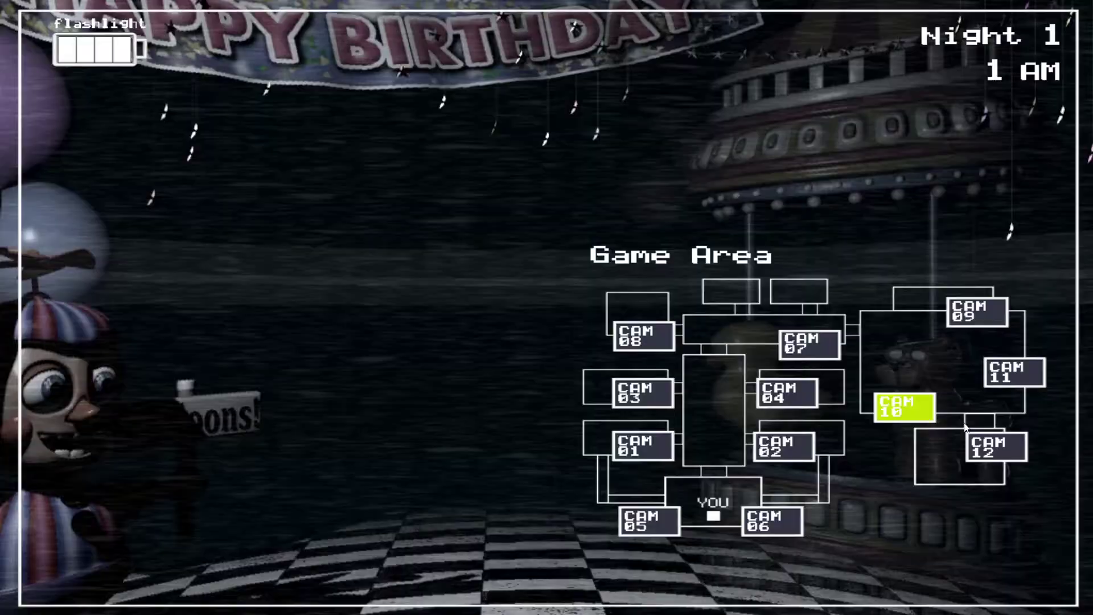
pyautogui.click(999, 445)
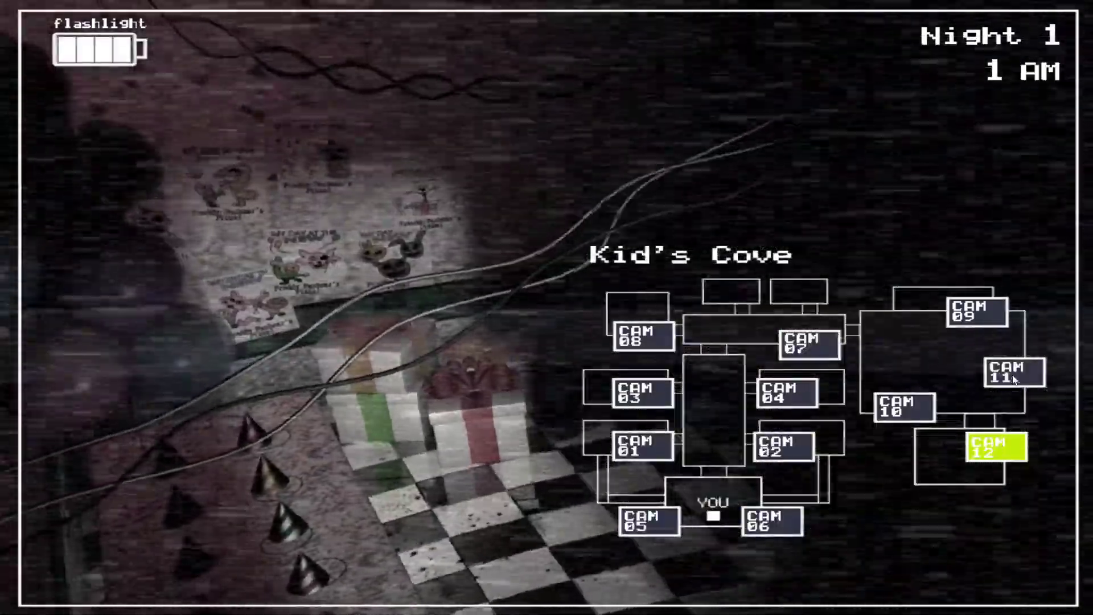
pyautogui.click(1013, 376)
pyautogui.click(978, 313)
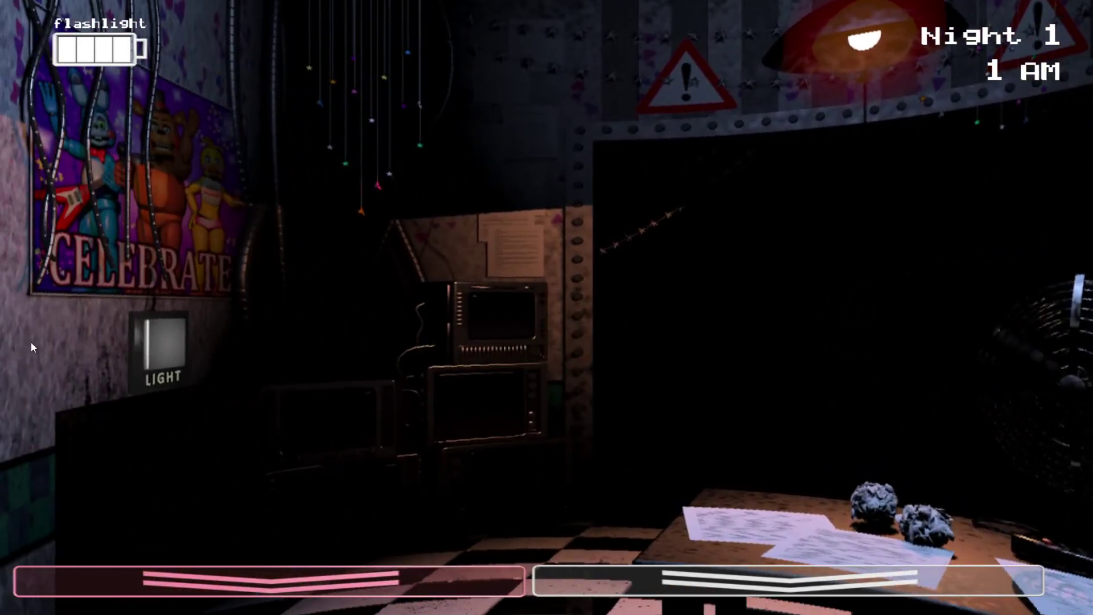
# Light the left vent and shine the flashlight down the hallway twice.
pyautogui.click(150, 350)
pyautogui.press('ctrl')
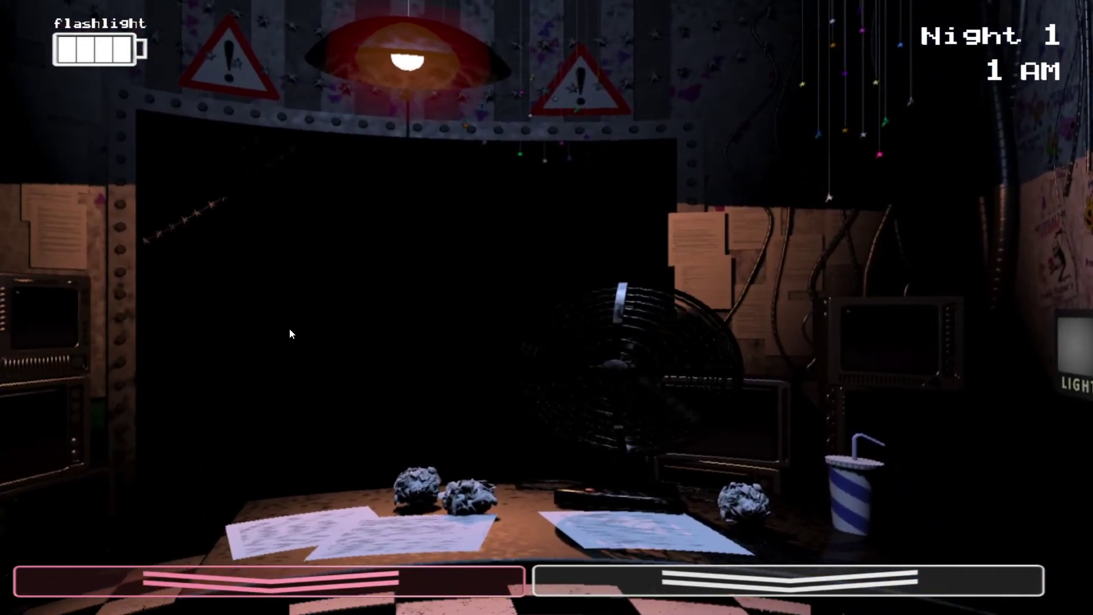
pyautogui.press('ctrl')
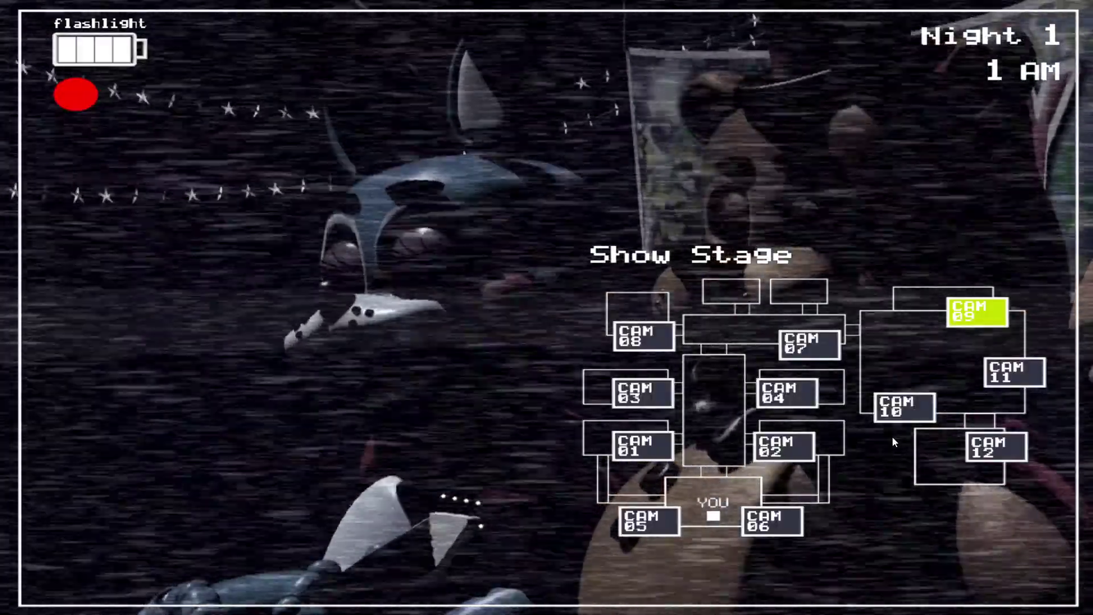
# Check Kid's Cove, Game Area and Prize Corner cameras, then return to the office.
pyautogui.click(990, 444)
pyautogui.click(904, 407)
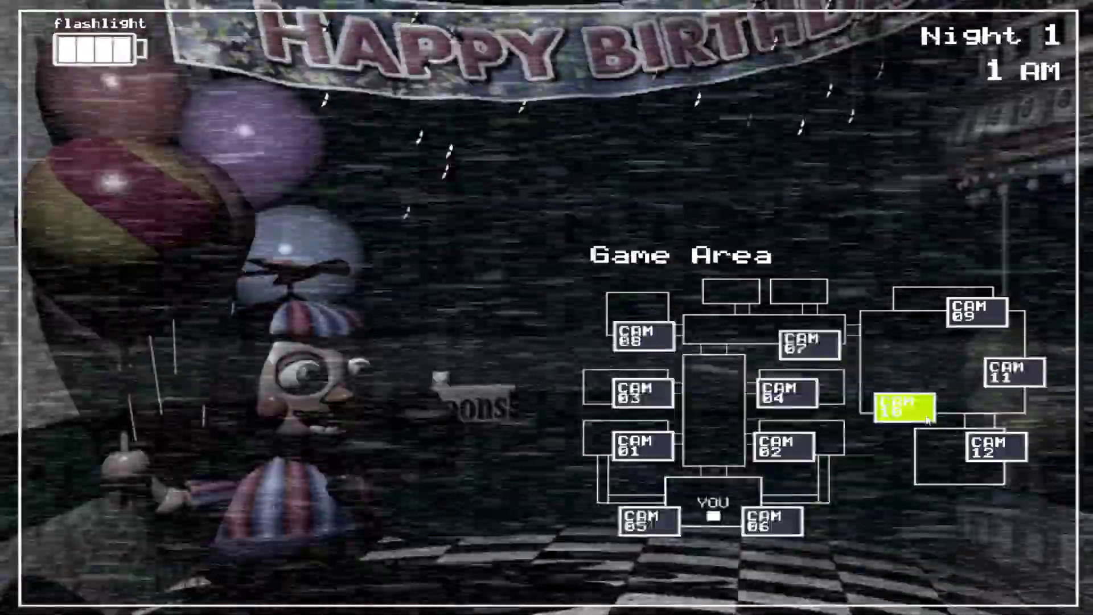
pyautogui.click(1014, 372)
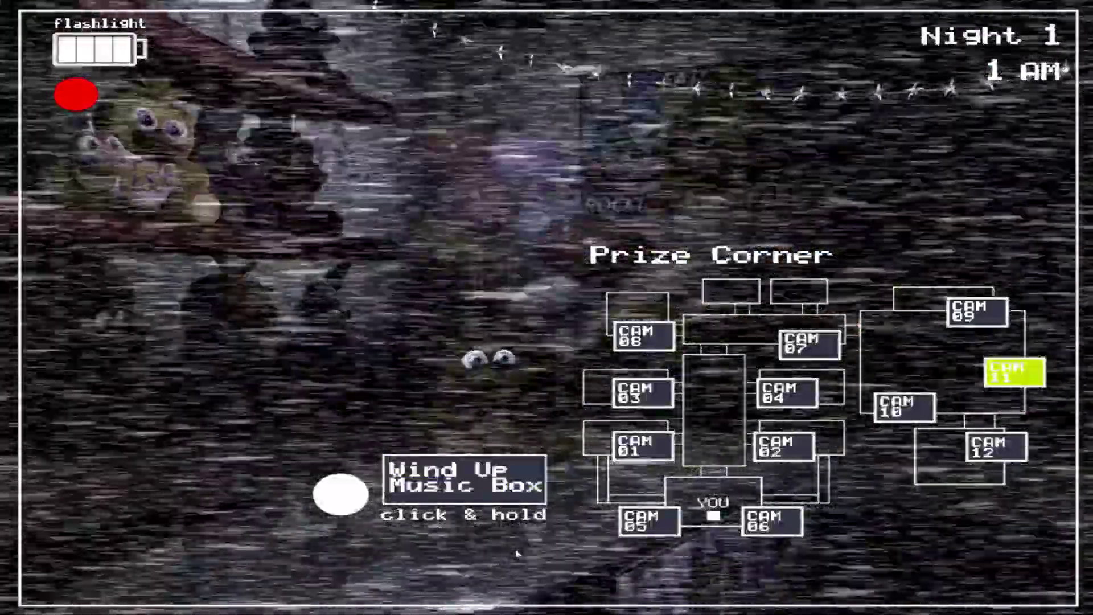
pyautogui.click(786, 581)
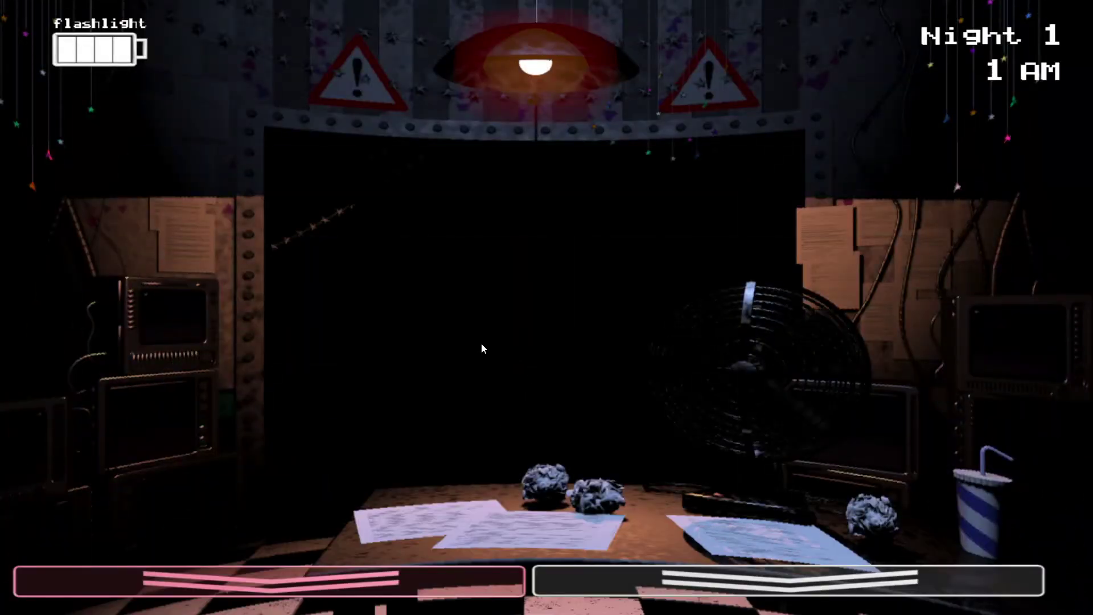
# Flash the hallway, light the left and right vents, then flash the hallway again.
pyautogui.press('ctrl')
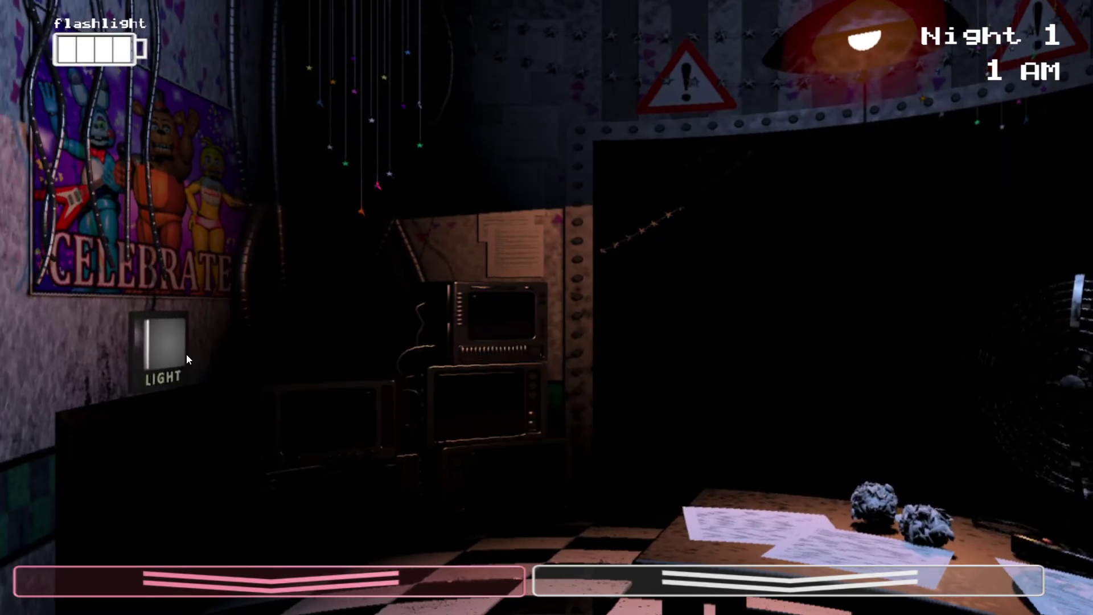
pyautogui.click(167, 346)
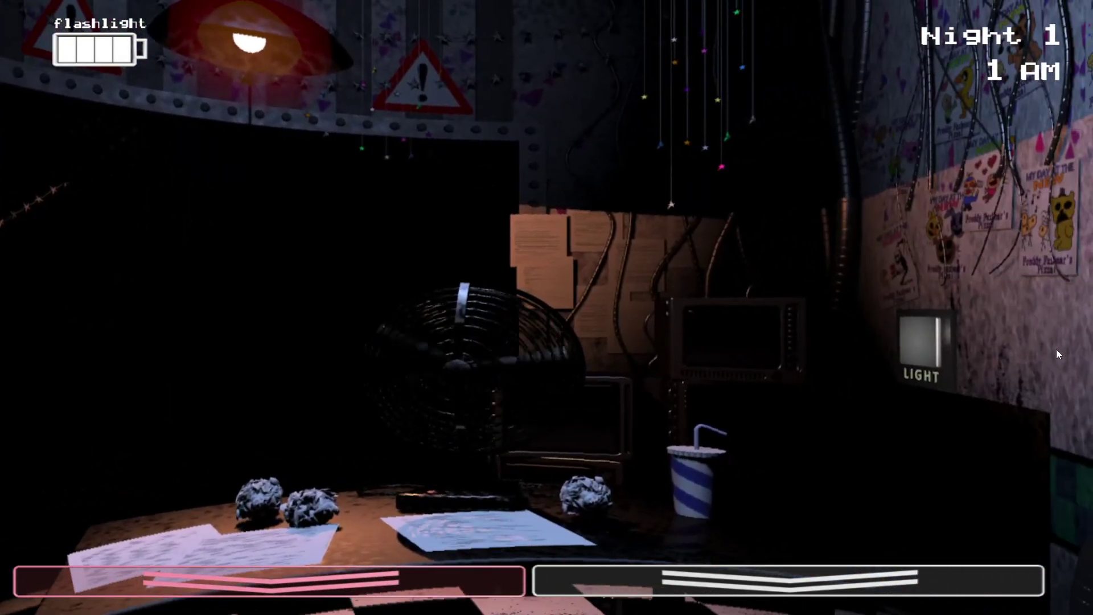
pyautogui.click(930, 344)
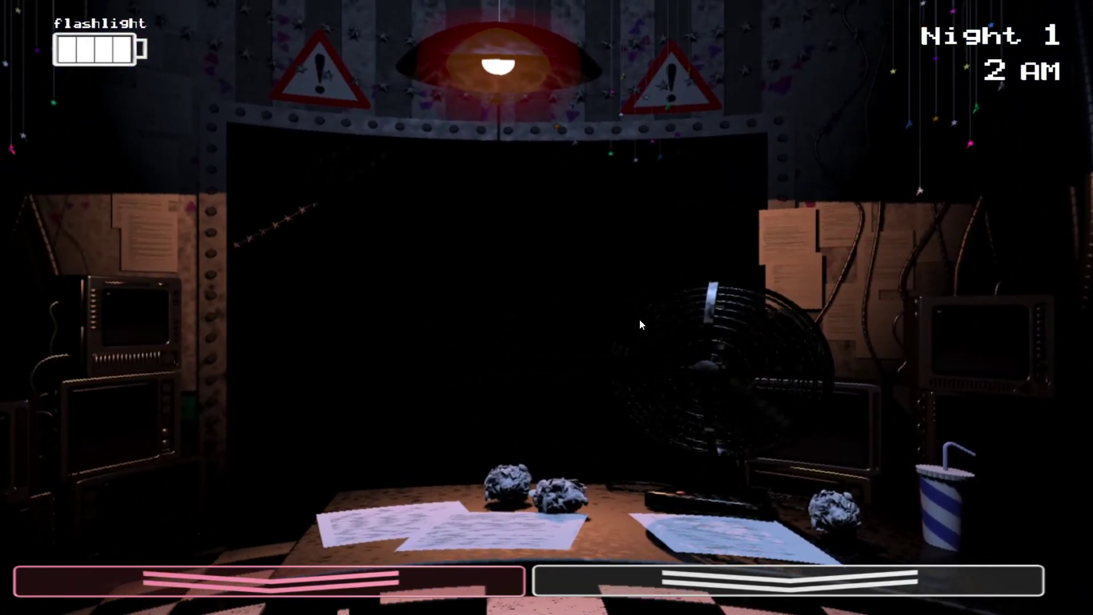
pyautogui.press('ctrl')
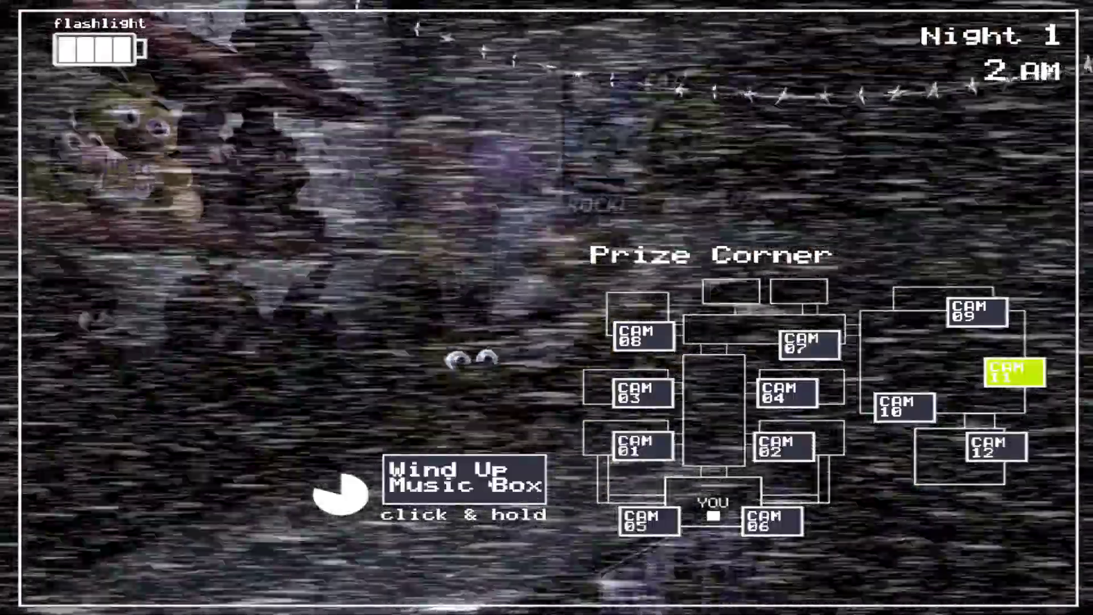
# Wind the music box back to full and switch to the Main Hall camera.
pyautogui.moveTo(487, 475); pyautogui.dragTo(486, 476)
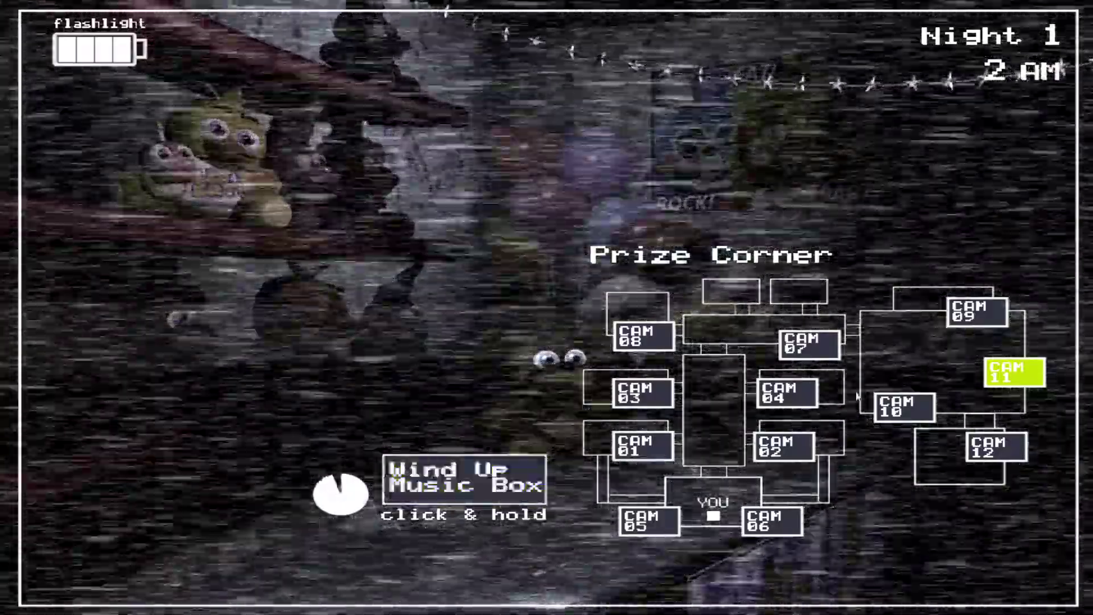
pyautogui.click(904, 407)
pyautogui.click(1014, 373)
pyautogui.click(808, 344)
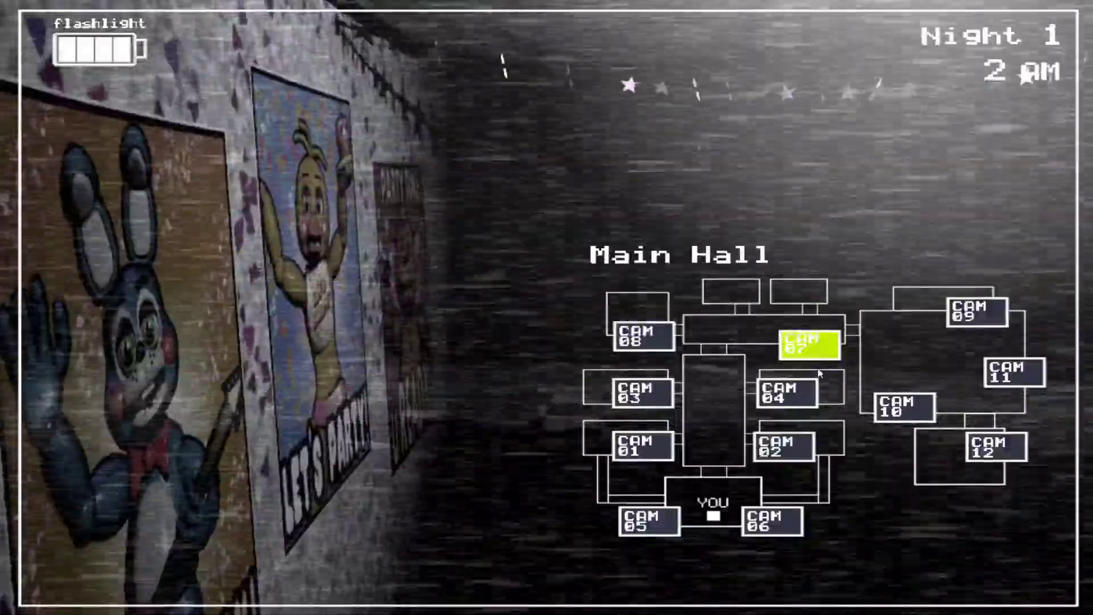
# Check Party Room 2 and Show Stage, return to Prize Corner and wind the music box.
pyautogui.click(786, 394)
pyautogui.click(1015, 373)
pyautogui.click(783, 448)
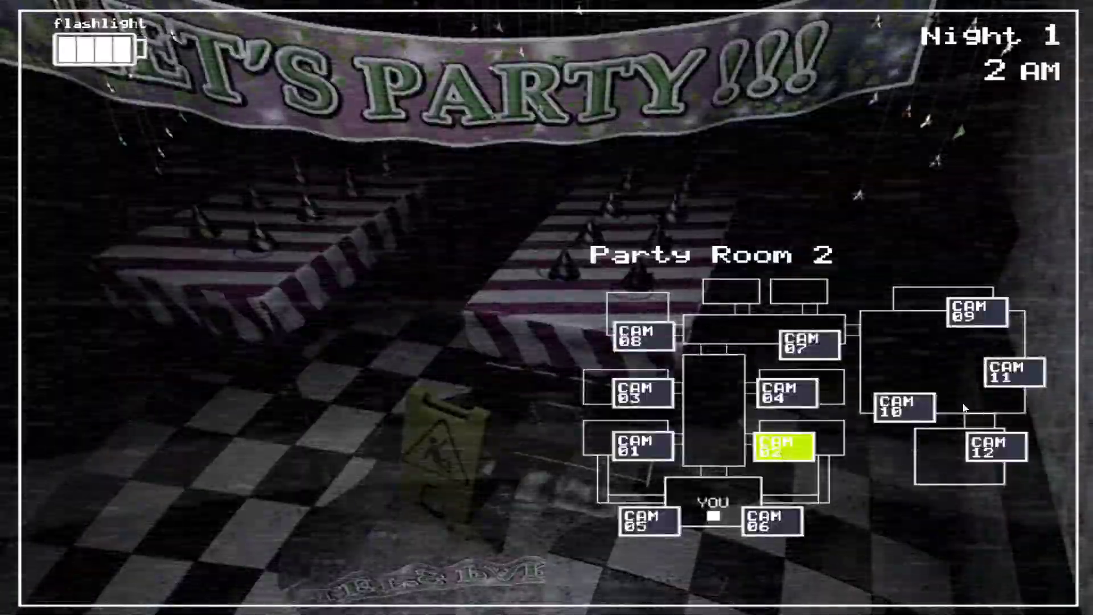
pyautogui.click(1014, 373)
pyautogui.click(976, 313)
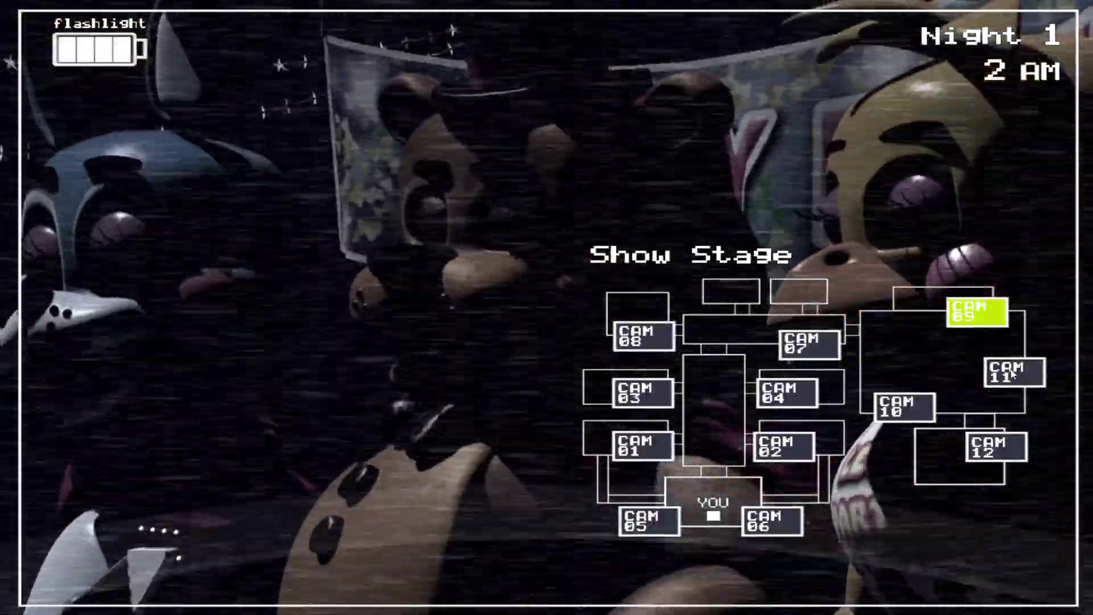
pyautogui.click(1015, 373)
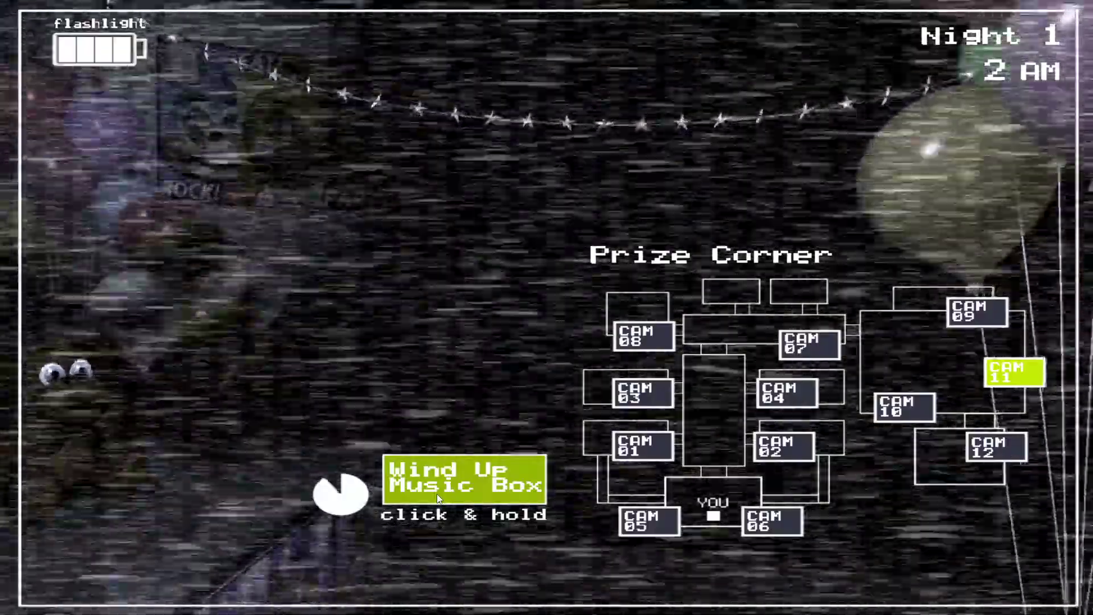
pyautogui.moveTo(437, 495); pyautogui.dragTo(437, 495)
# Sweep the left vent, right vent and hallway with light three times over.
pyautogui.press('s')
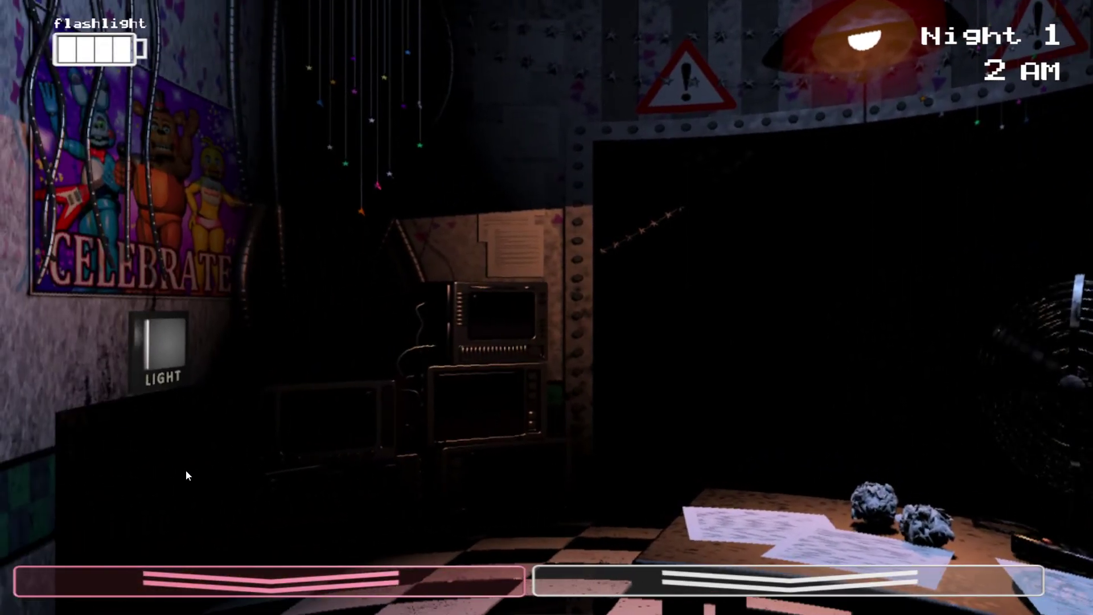
pyautogui.click(163, 364)
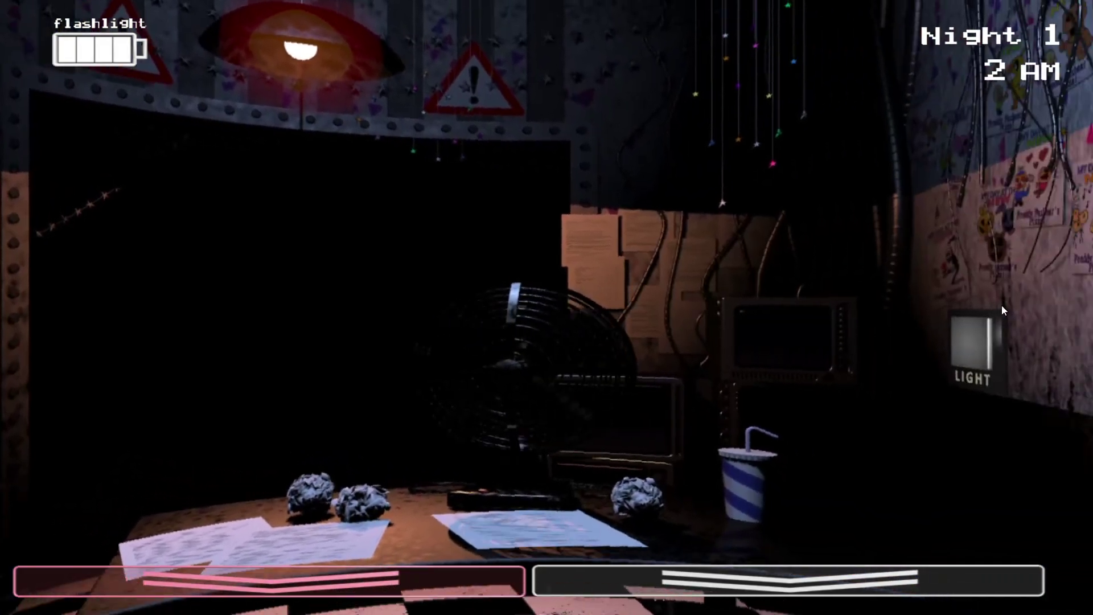
pyautogui.click(931, 350)
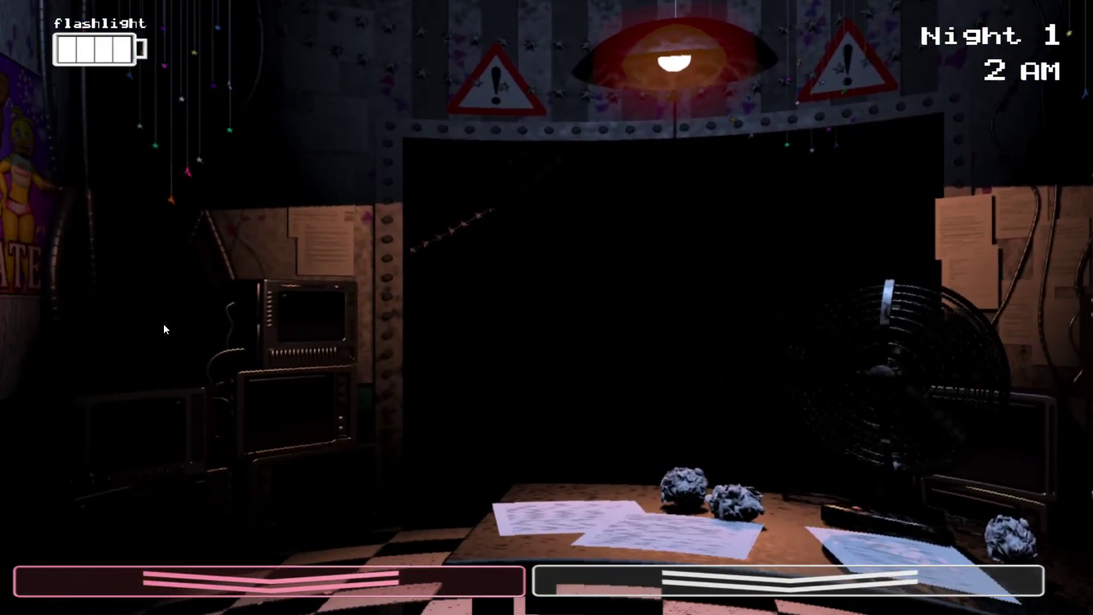
pyautogui.press('ctrl')
pyautogui.press('ctrl')
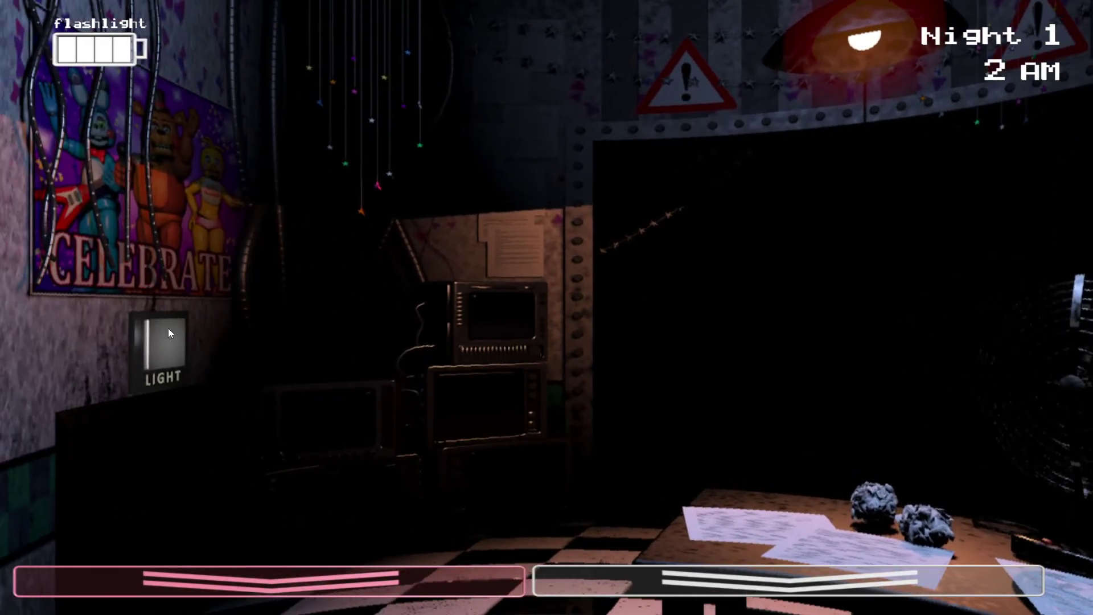
pyautogui.click(169, 329)
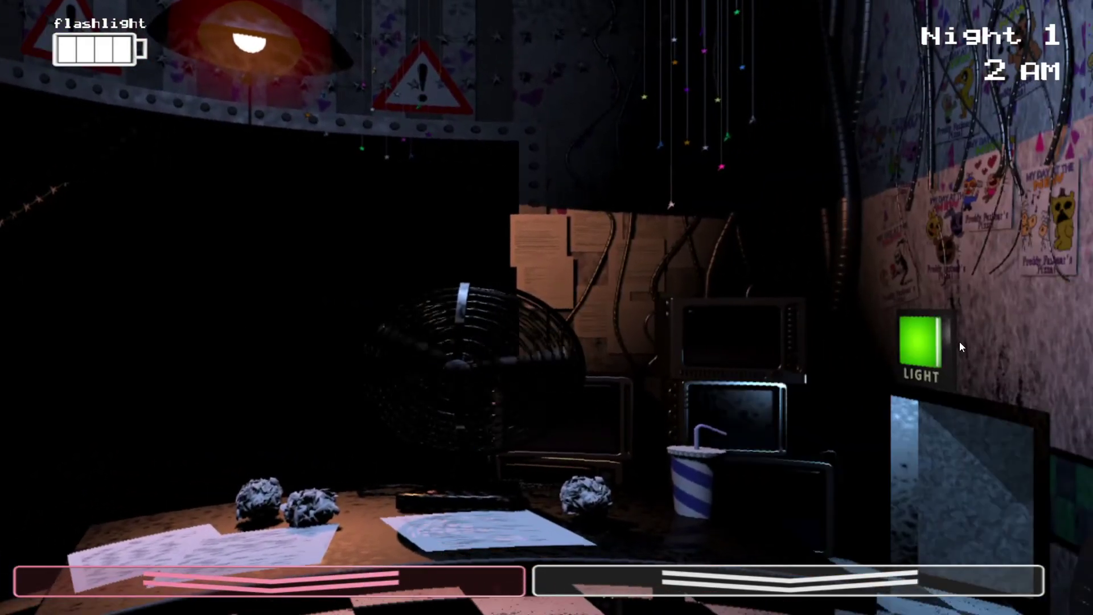
pyautogui.click(960, 342)
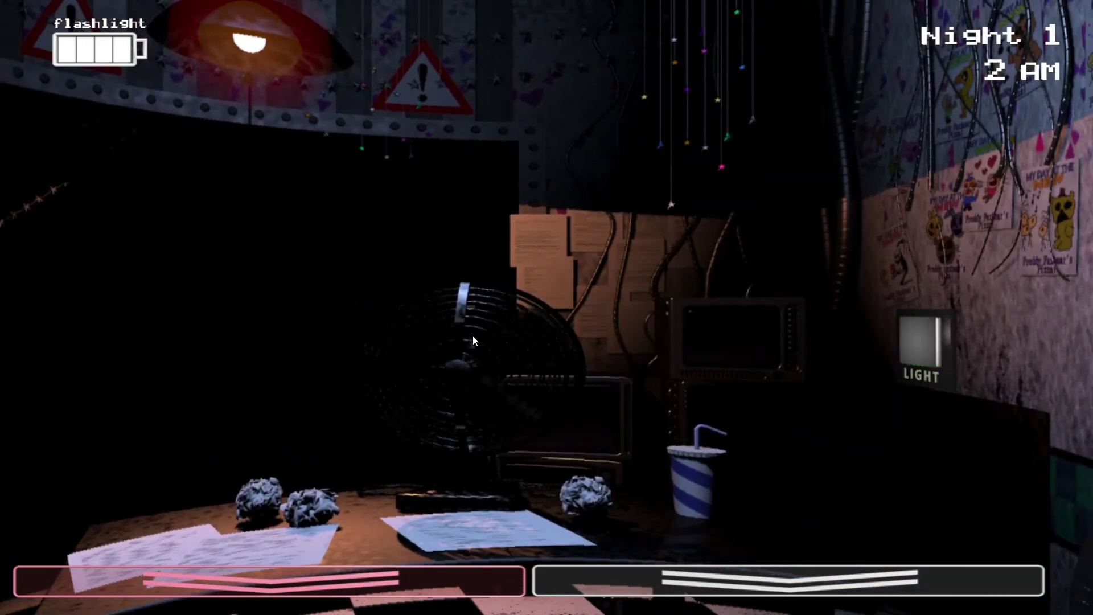
pyautogui.press('ctrl')
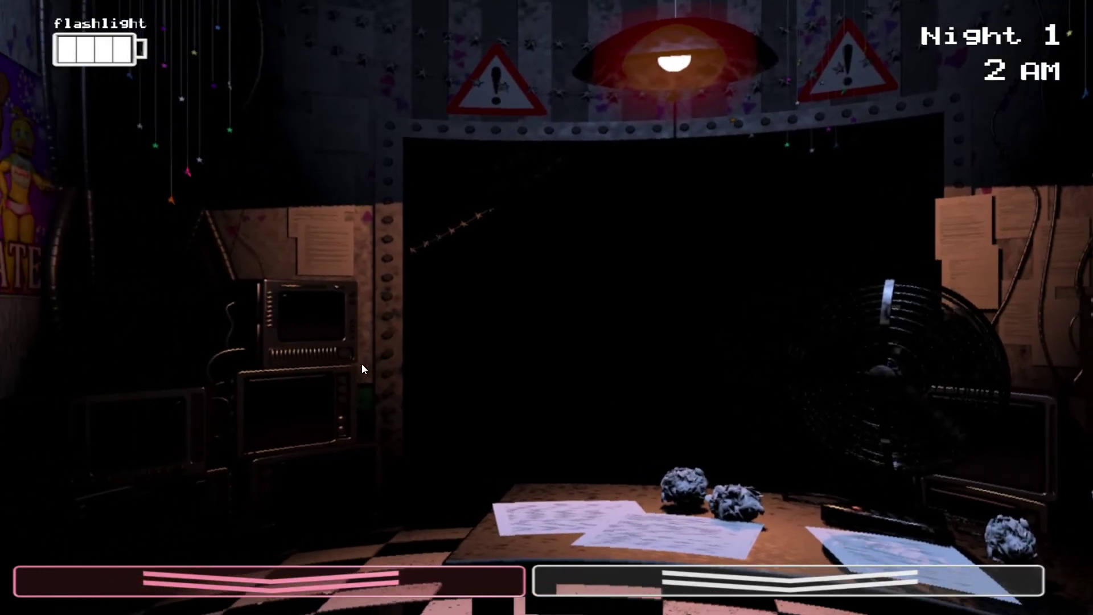
pyautogui.click(152, 342)
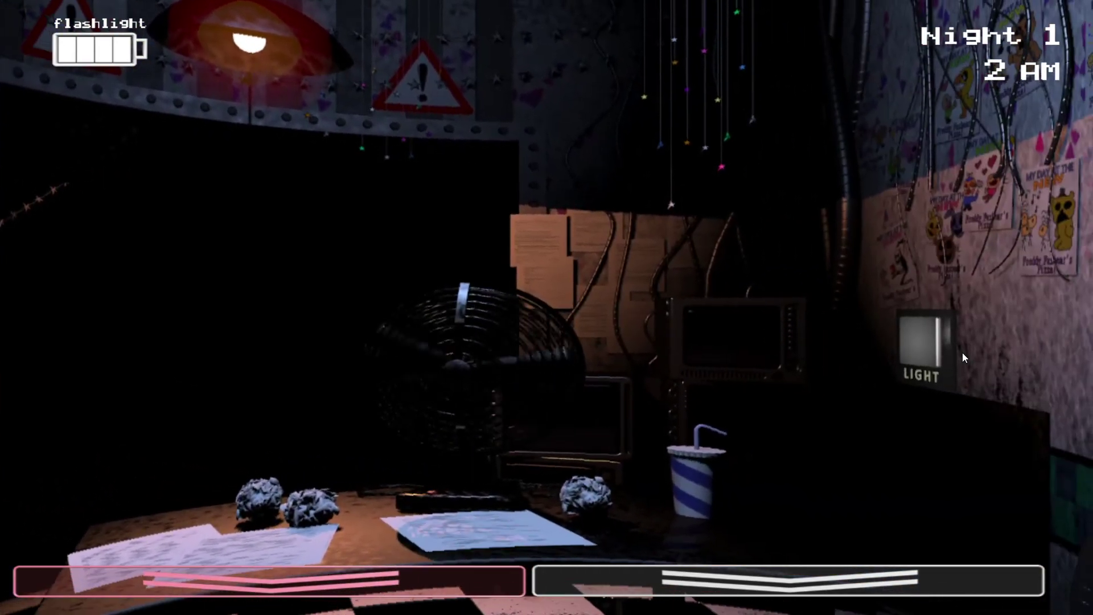
pyautogui.click(963, 353)
pyautogui.press('ctrl')
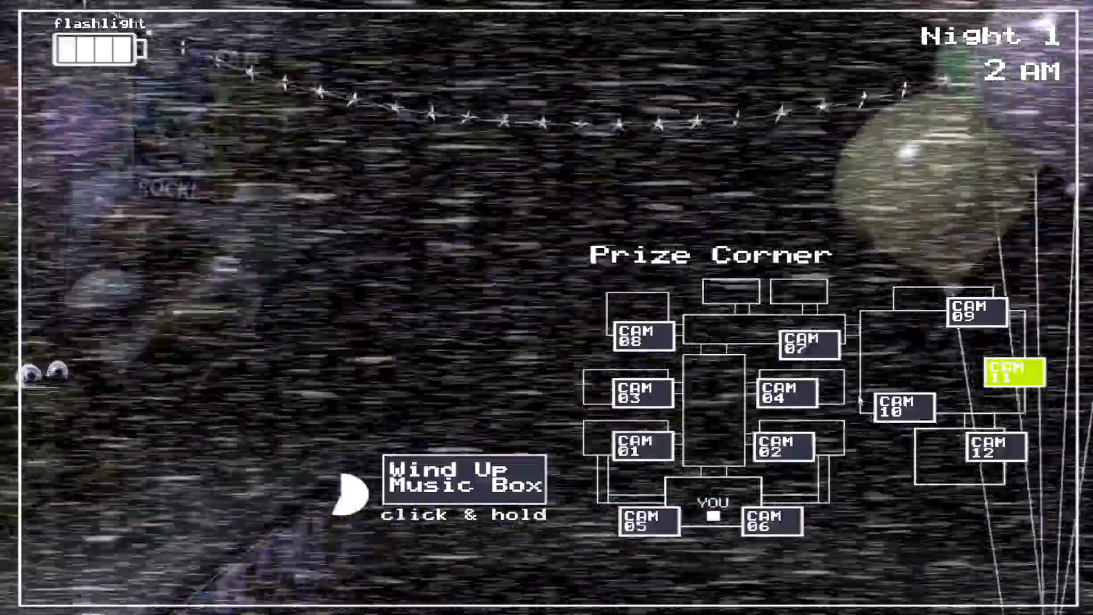
# Wind the music box, then check Show Stage, Game Area and Main Hall.
pyautogui.moveTo(465, 478); pyautogui.dragTo(465, 479)
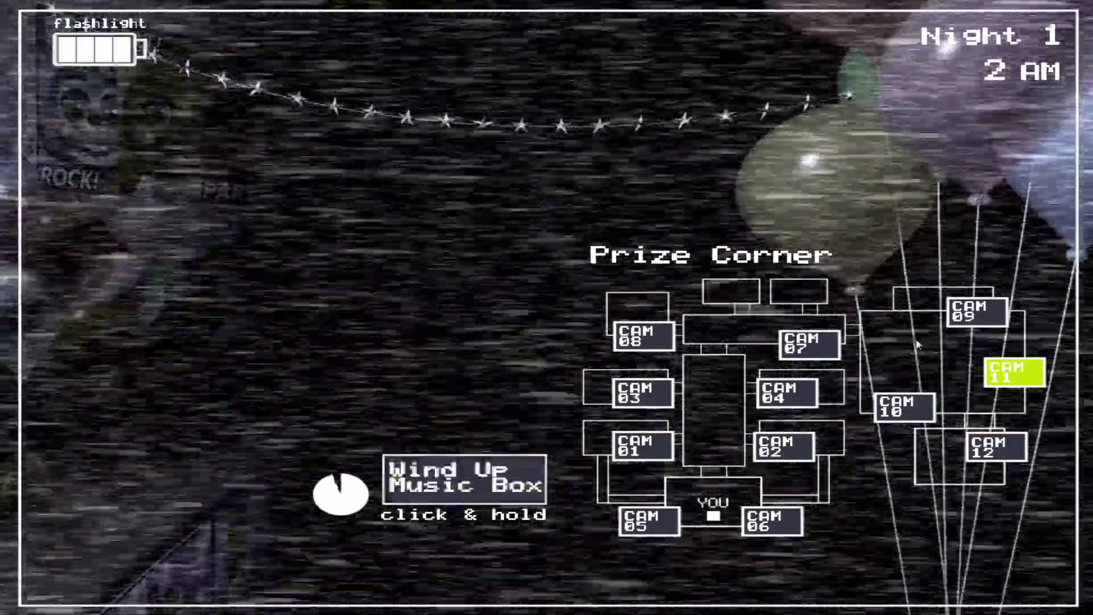
pyautogui.click(976, 311)
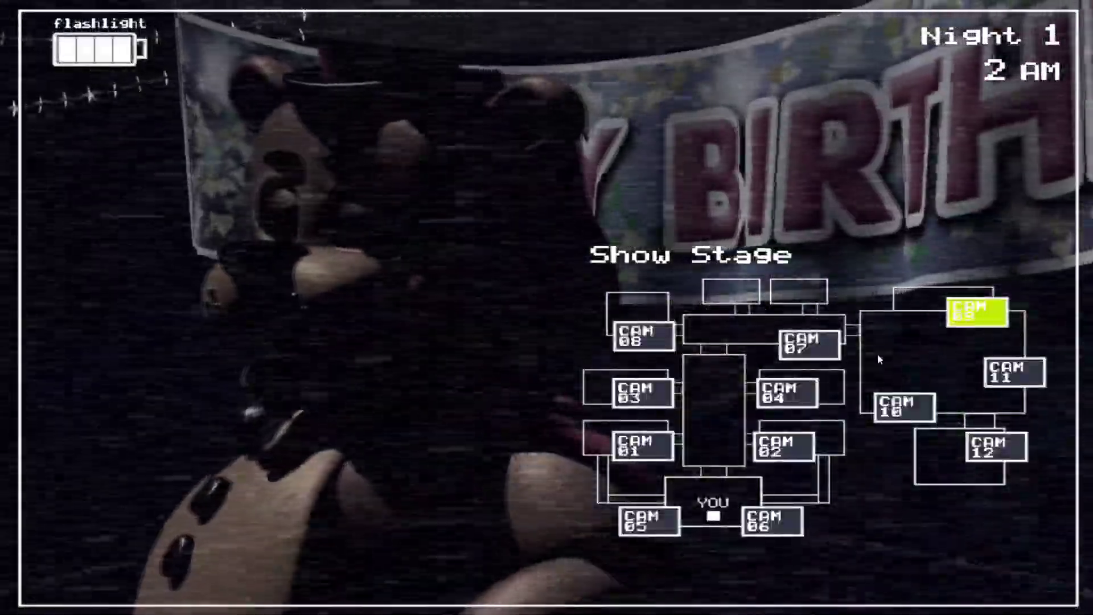
pyautogui.click(906, 408)
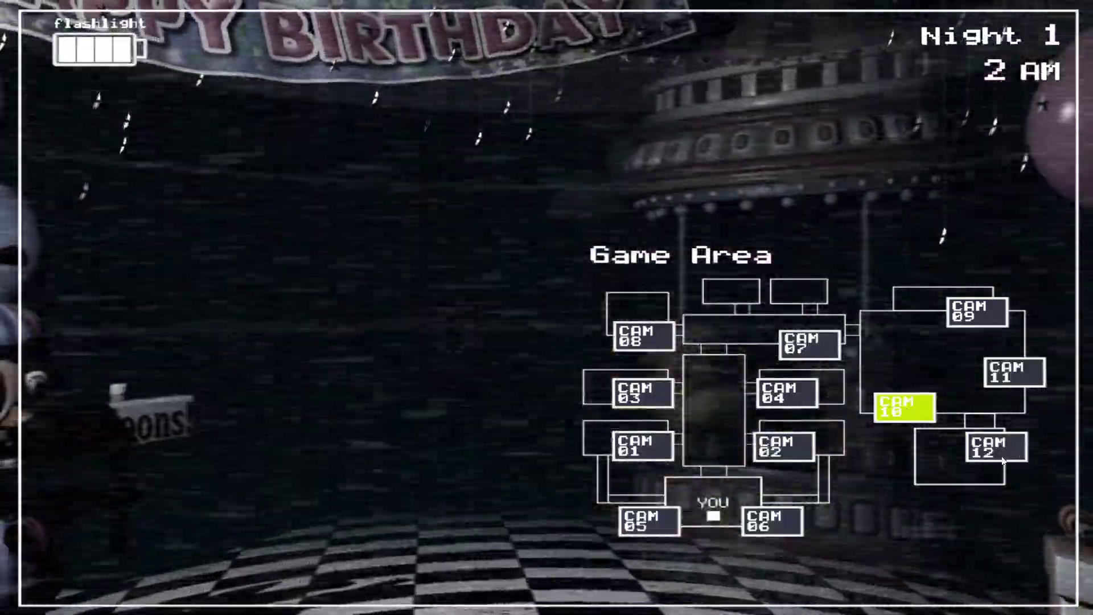
pyautogui.click(997, 448)
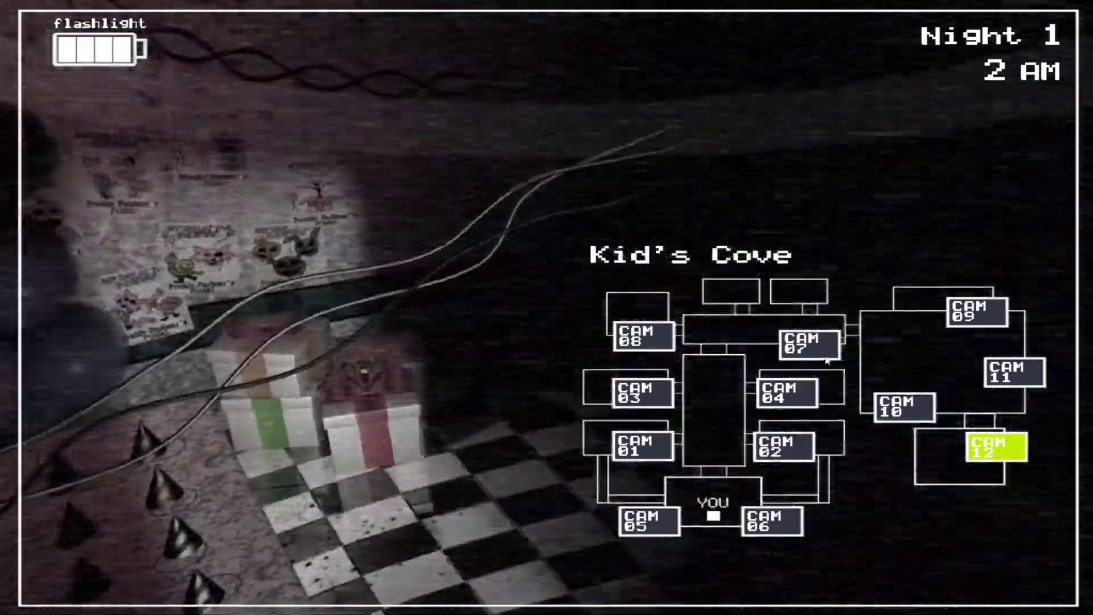
pyautogui.click(810, 344)
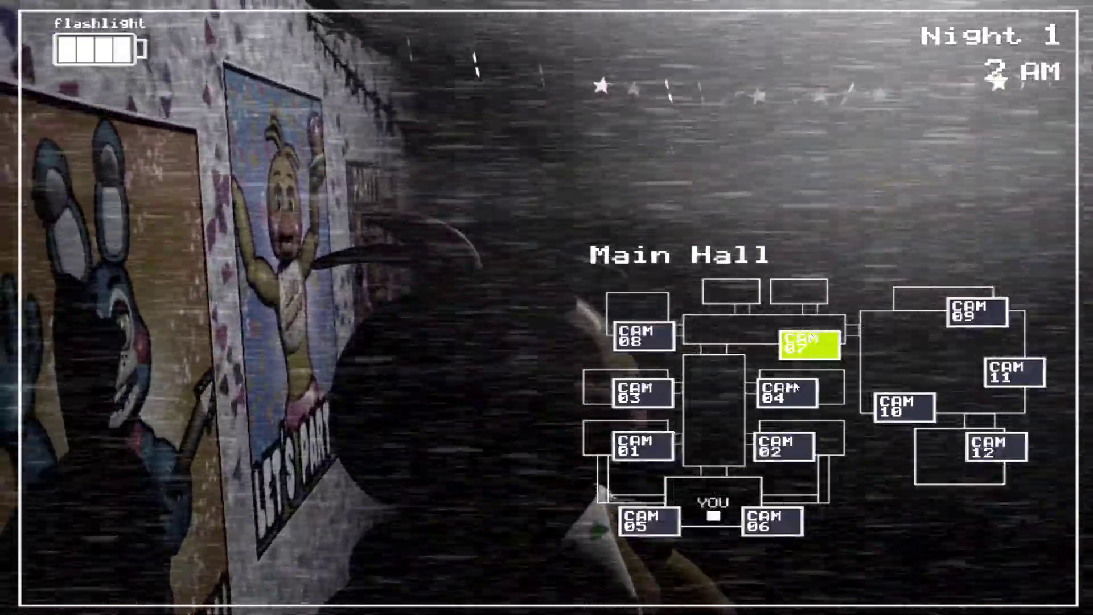
# Flash Party Room 4, check Party Room 2, then return to Party Room 4 and Main Hall.
pyautogui.click(795, 397)
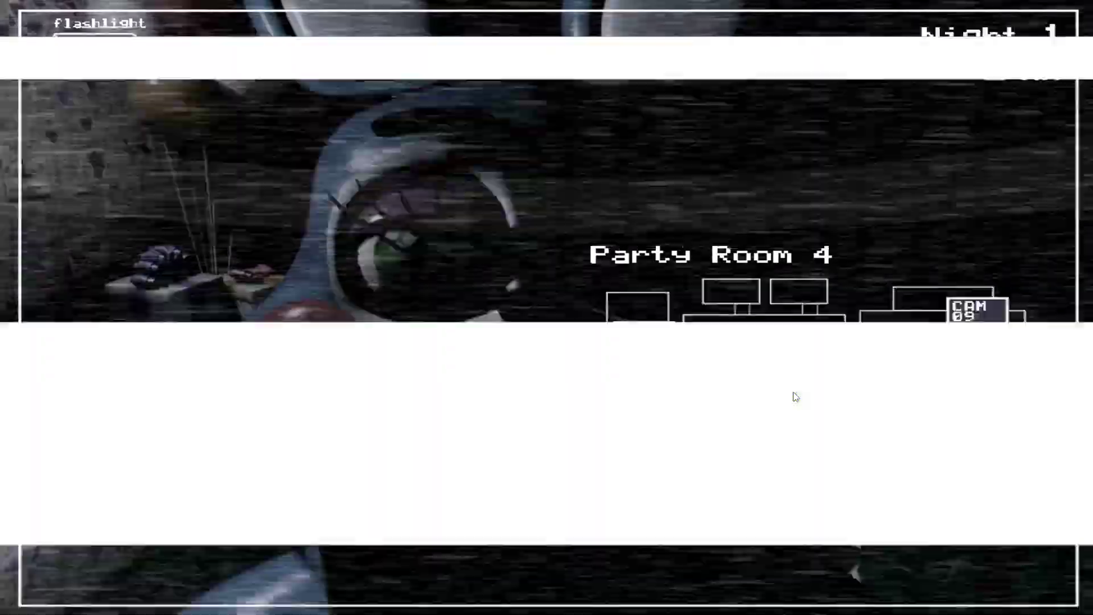
pyautogui.press('ctrl')
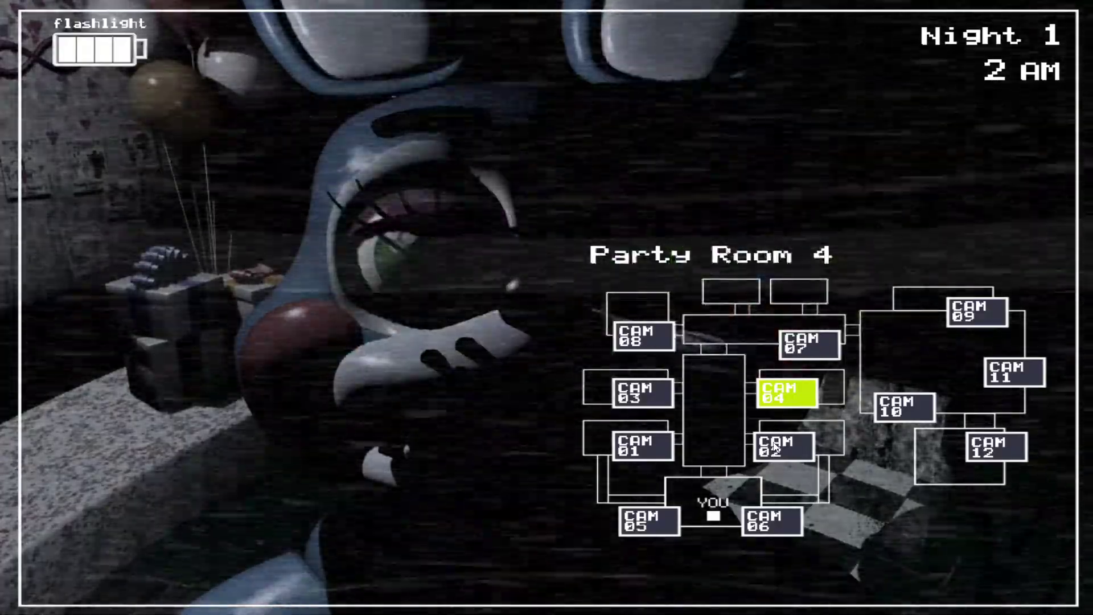
pyautogui.click(775, 449)
pyautogui.click(786, 393)
pyautogui.click(805, 351)
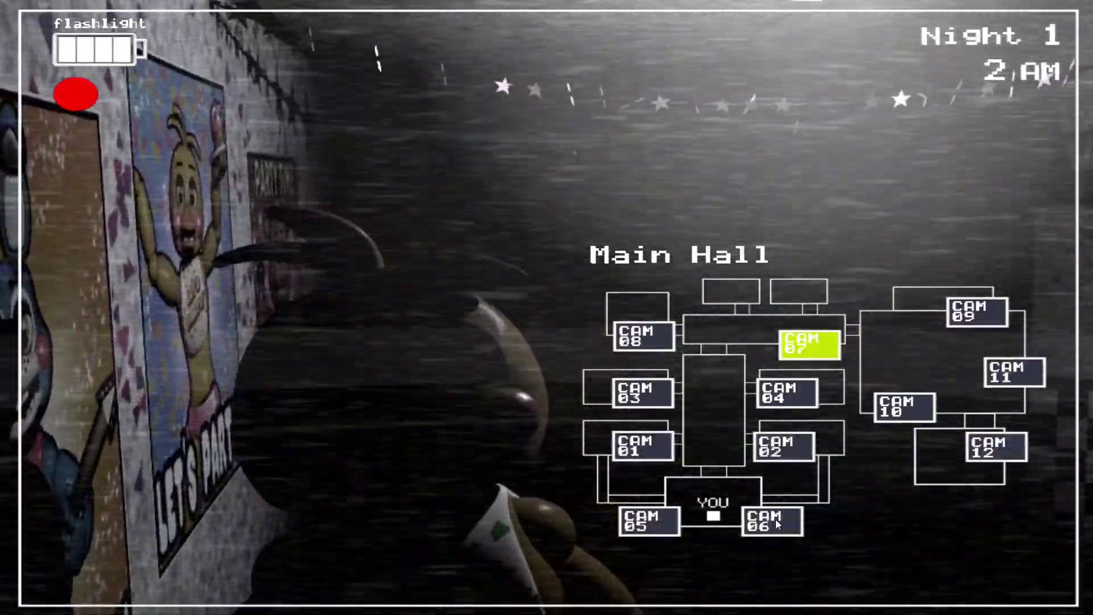
# Flash the right and left air vent feeds, then return to the office and flash the hallway.
pyautogui.click(773, 520)
pyautogui.click(648, 520)
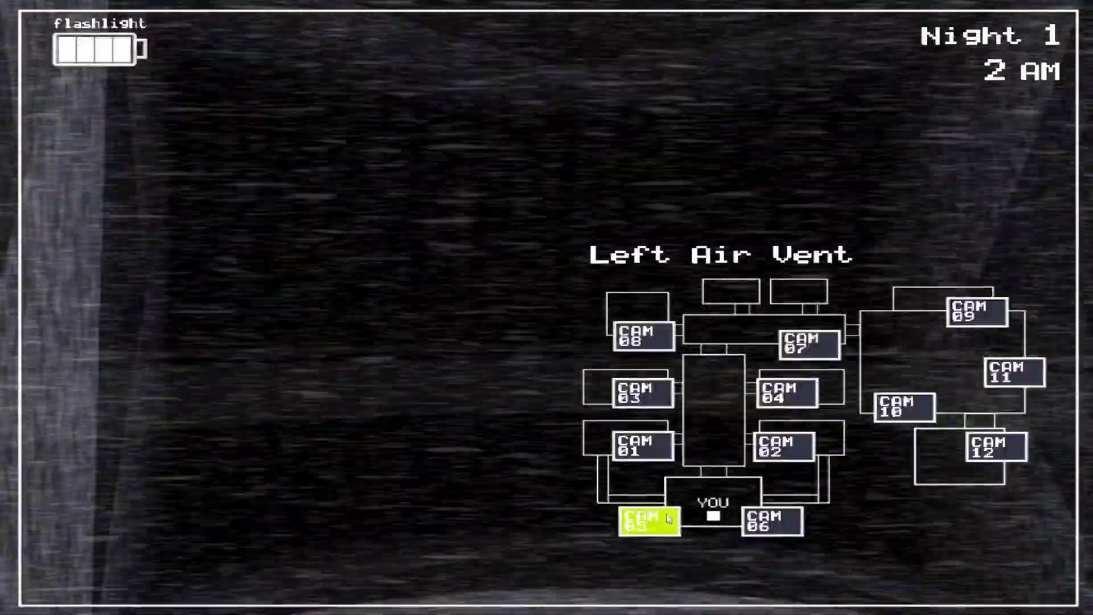
pyautogui.press('ctrl')
pyautogui.click(772, 520)
pyautogui.press('ctrl')
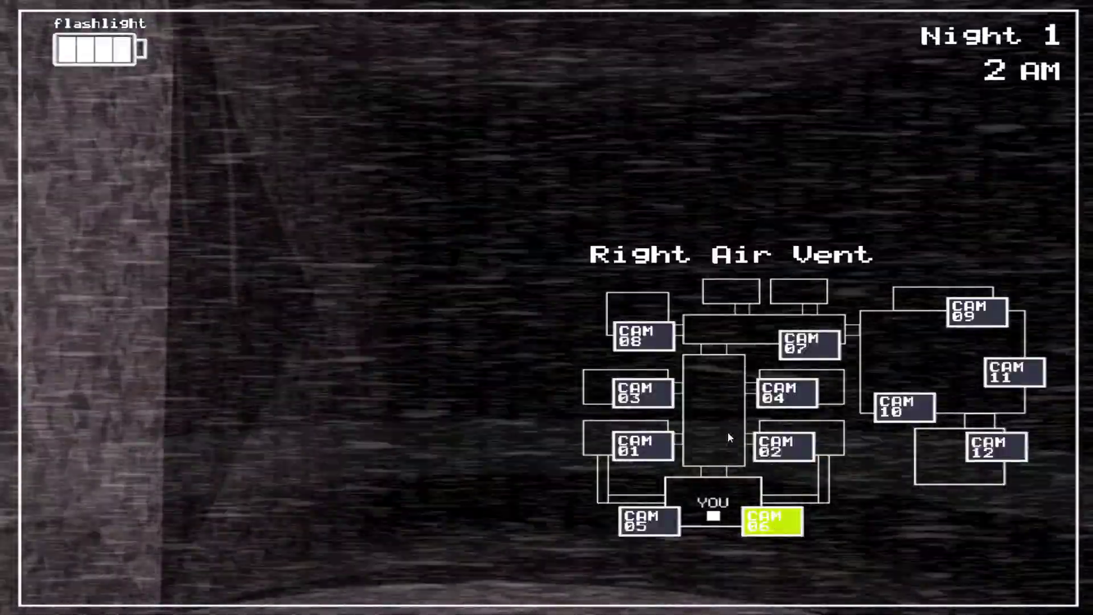
pyautogui.click(629, 590)
pyautogui.press('ctrl')
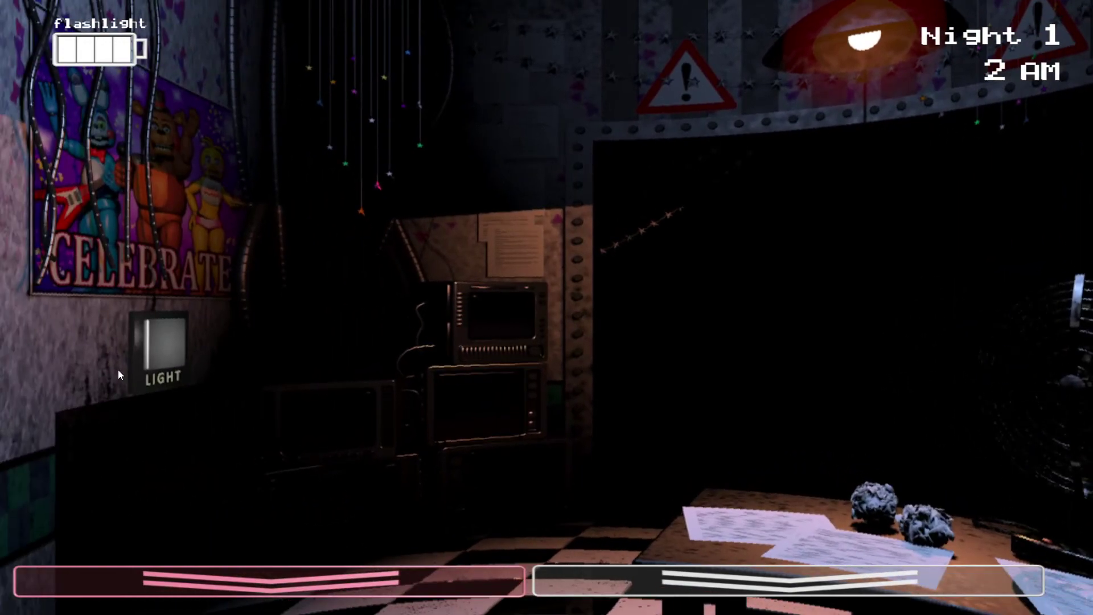
# Check Party Rooms 2 and 4 and Main Hall, then wind the Prize Corner music box.
pyautogui.click(350, 581)
pyautogui.click(782, 446)
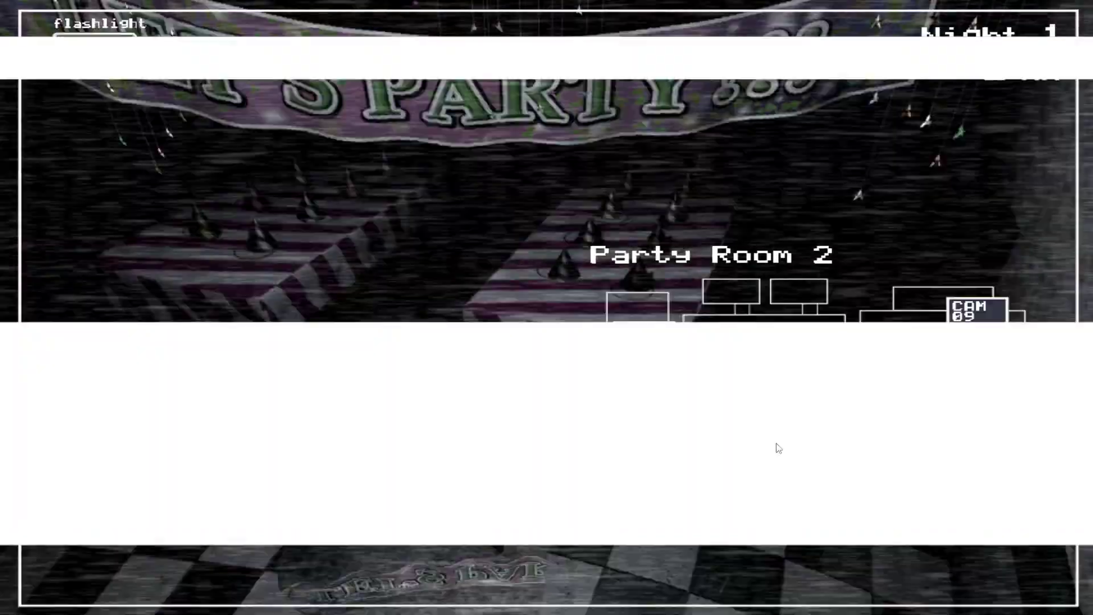
pyautogui.click(781, 393)
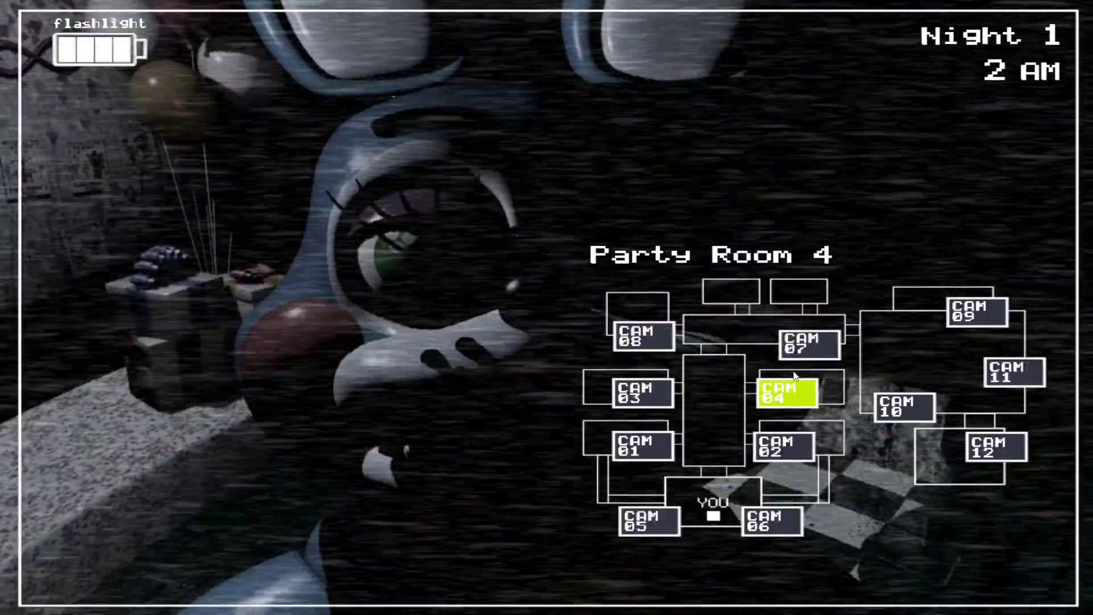
pyautogui.click(803, 341)
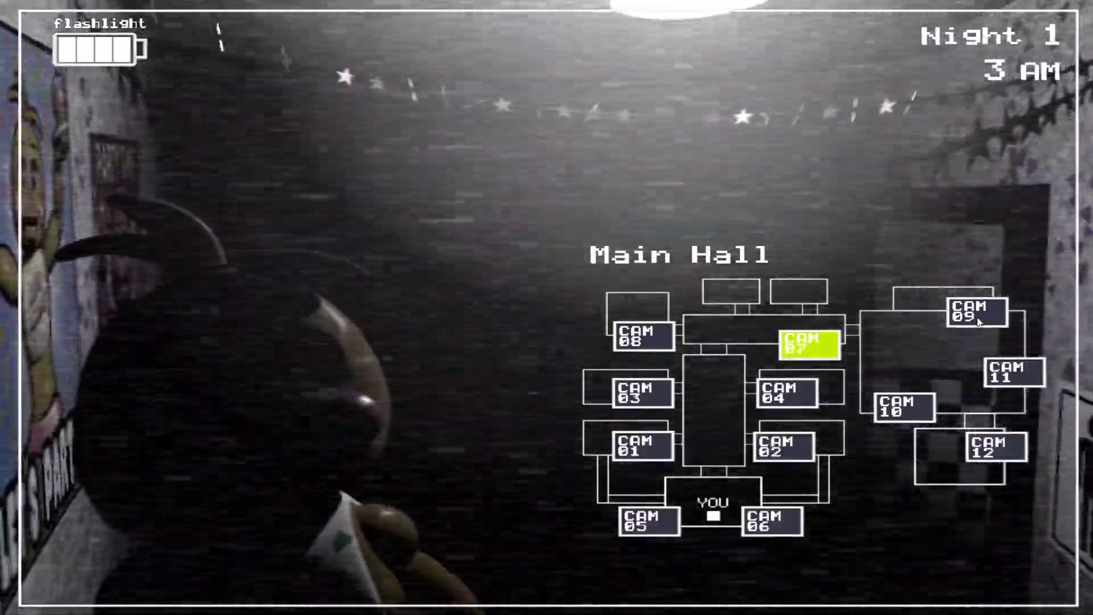
pyautogui.click(1015, 373)
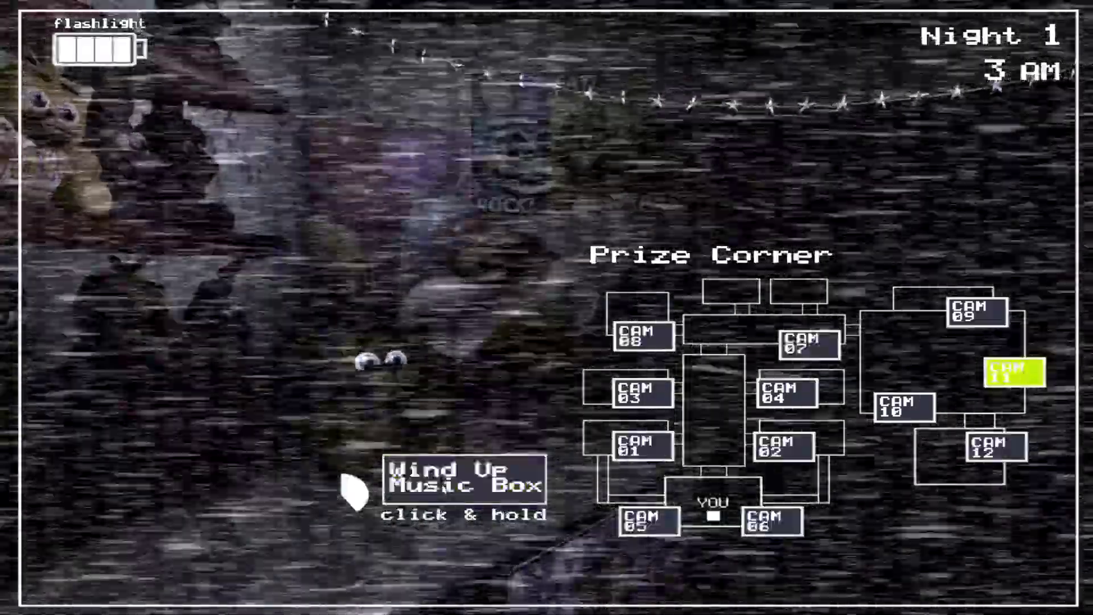
pyautogui.moveTo(402, 478); pyautogui.dragTo(442, 484)
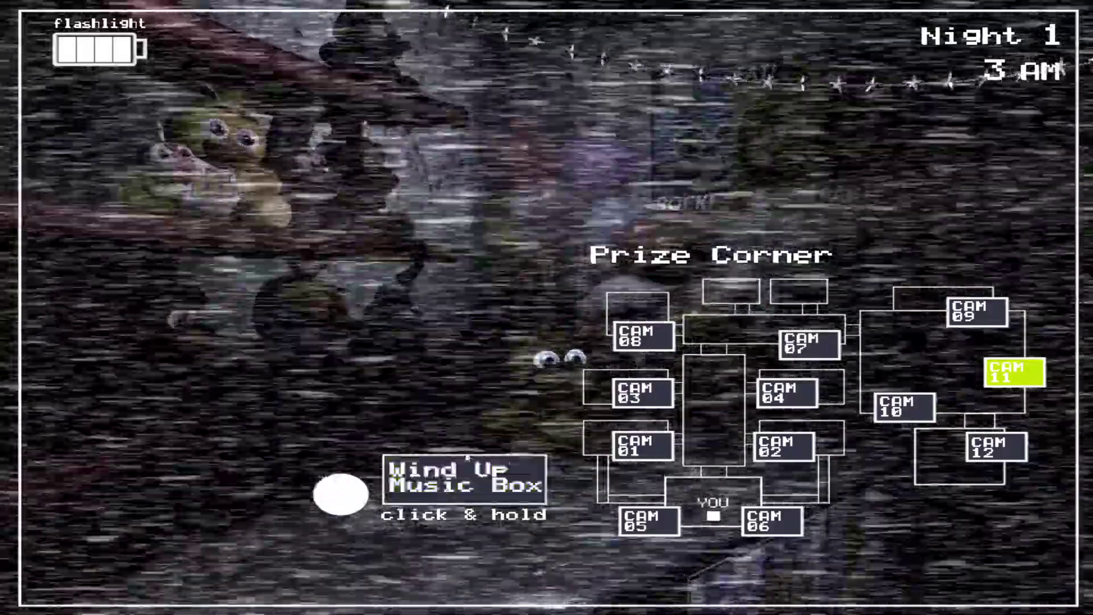
# Light the right vent, flash the hallway, light the left vent, then flash Toy Chica.
pyautogui.click(547, 585)
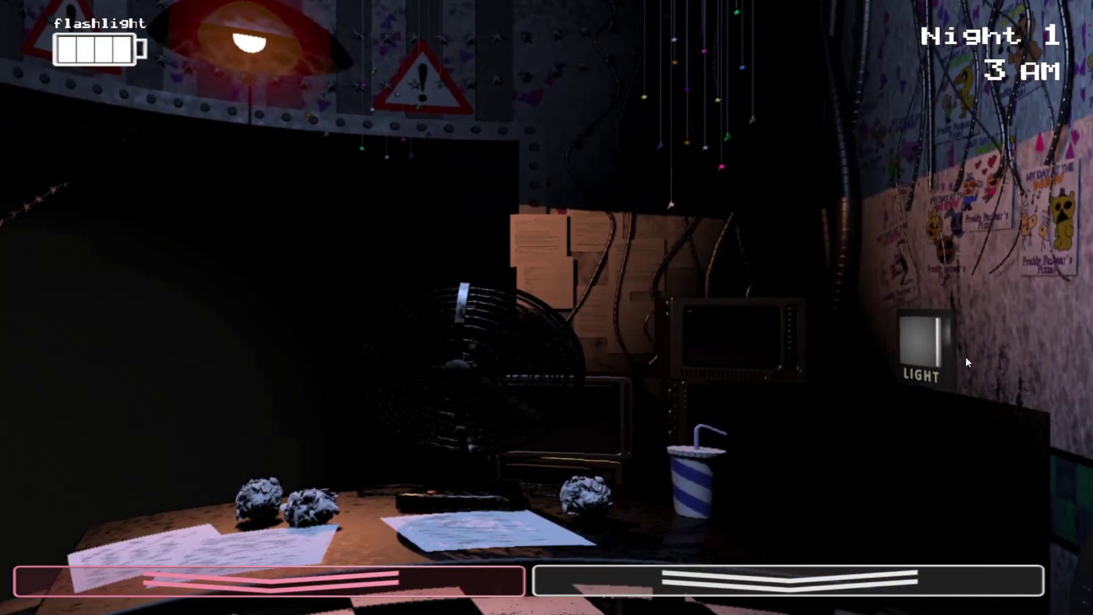
pyautogui.click(983, 333)
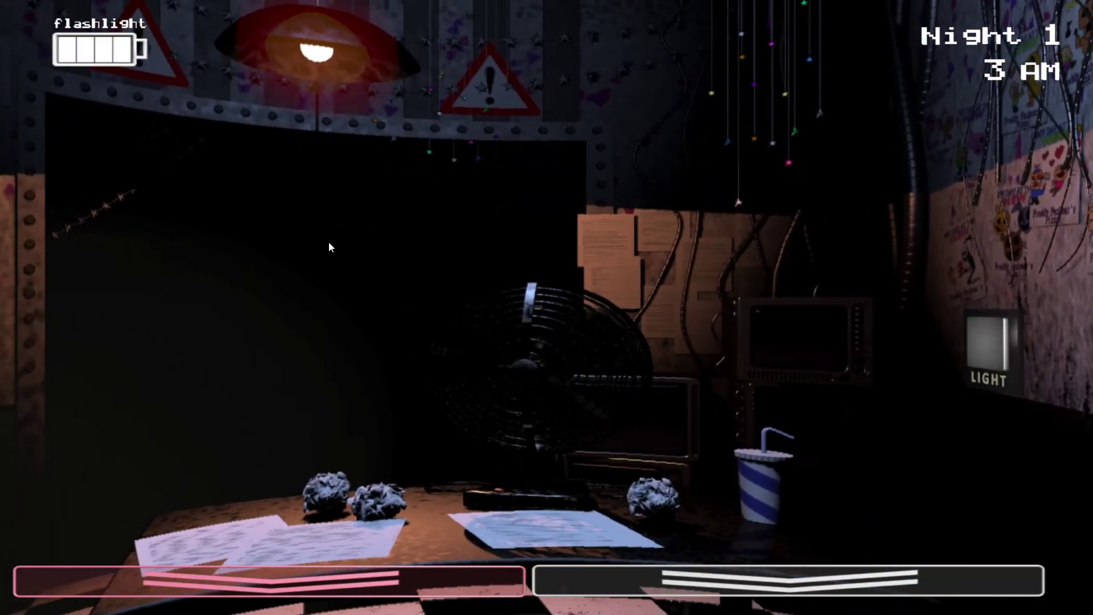
pyautogui.press('ctrl')
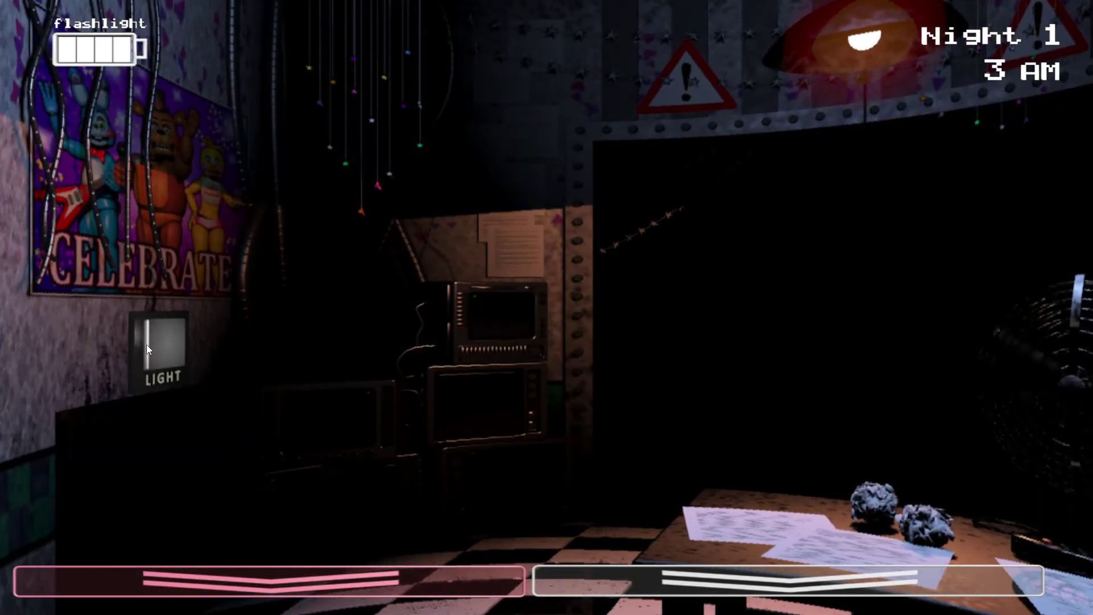
pyautogui.click(146, 344)
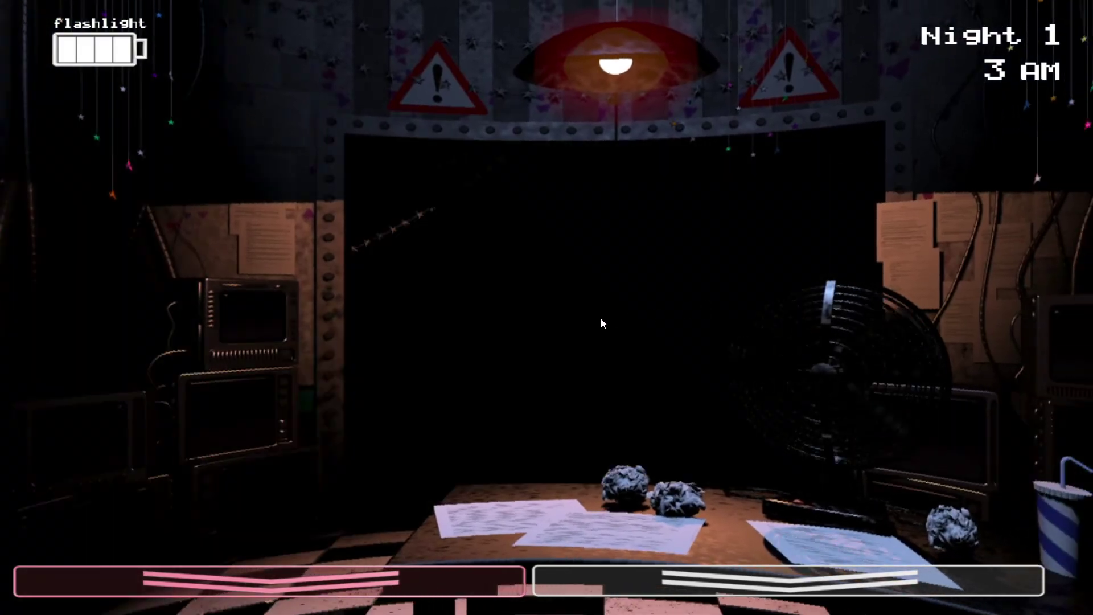
pyautogui.press('ctrl')
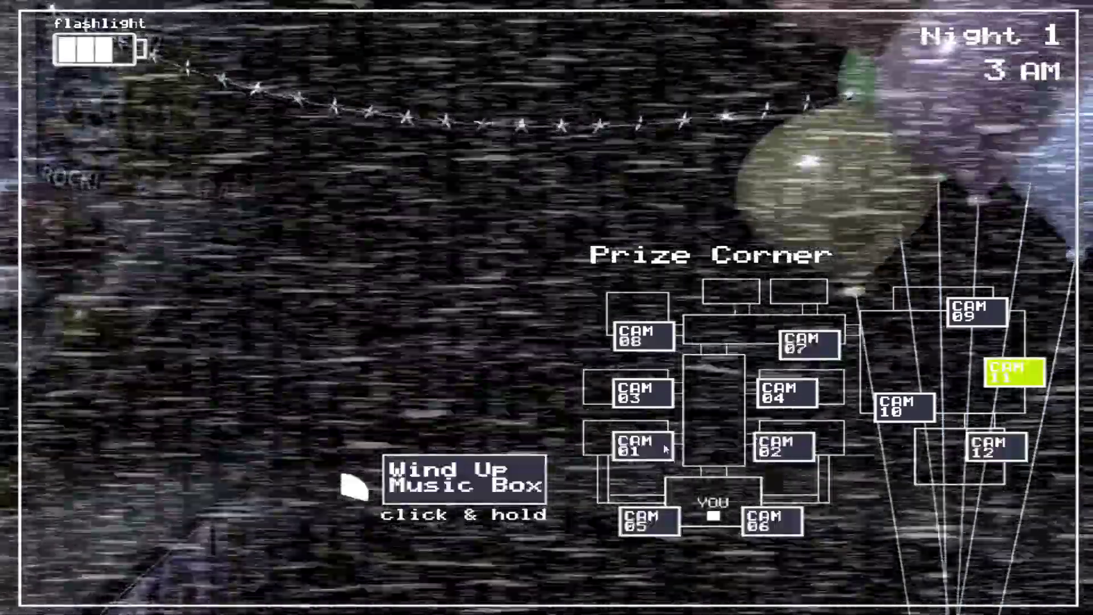
# Wind the Prize Corner music box again, then return to the office.
pyautogui.moveTo(492, 469); pyautogui.dragTo(492, 464)
pyautogui.press('ctrl')
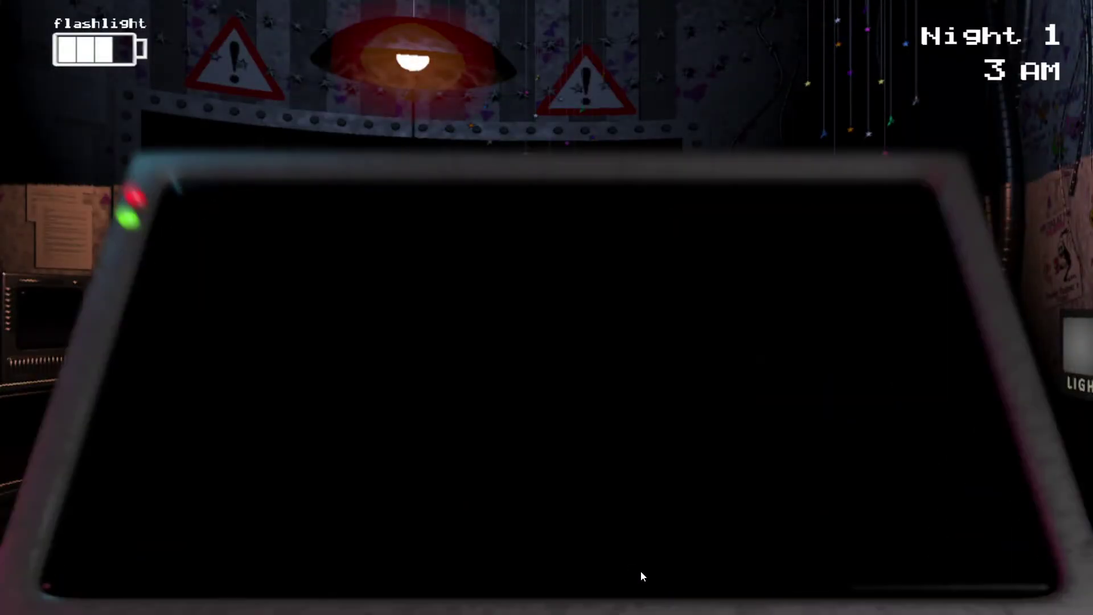
pyautogui.press('ctrl')
pyautogui.click(785, 581)
# Flash Toy Chica in the hallway repeatedly, lighting the right and left vents between flashes.
pyautogui.press('ctrl')
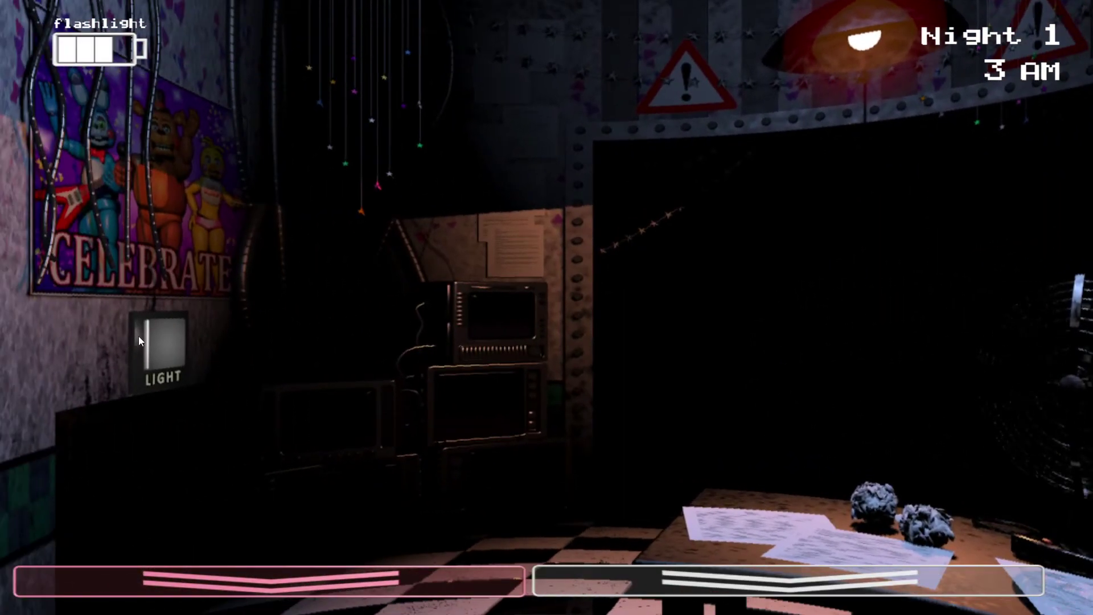
pyautogui.press('ctrl')
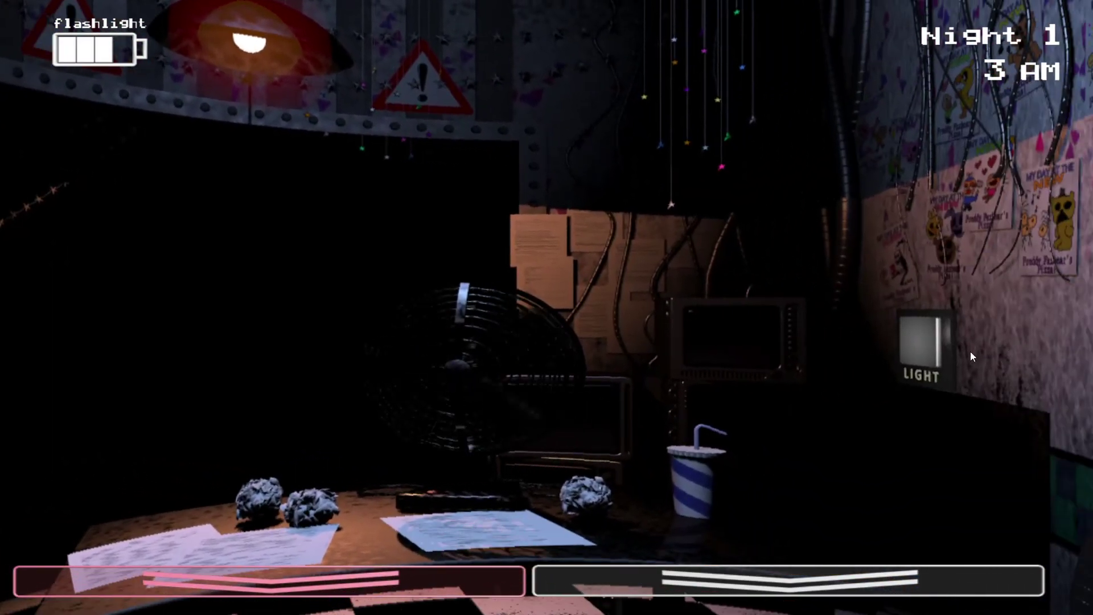
pyautogui.press('ctrl')
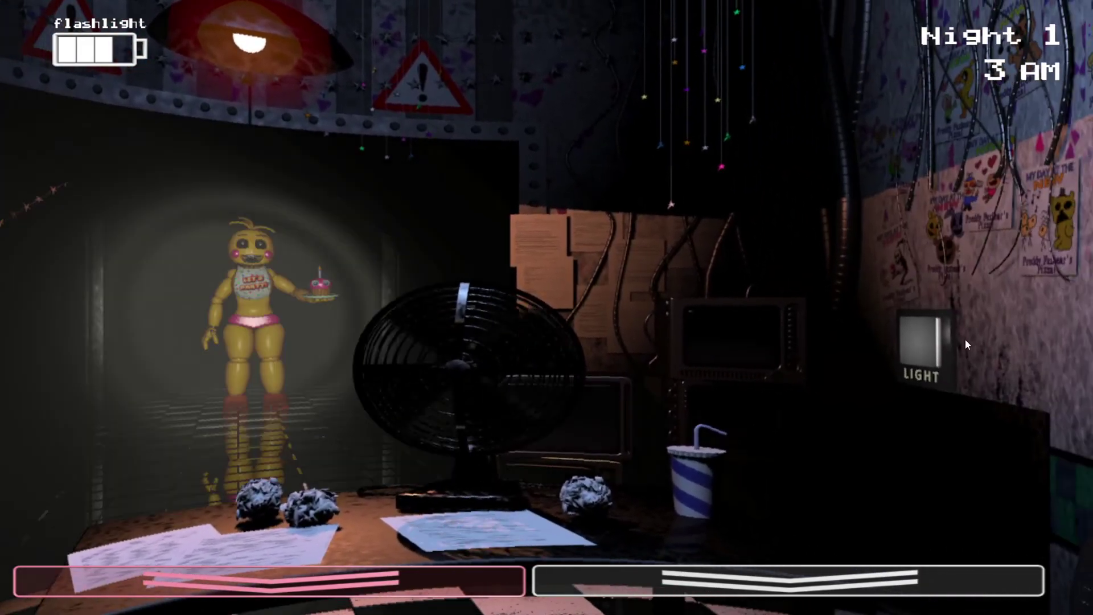
pyautogui.click(916, 331)
pyautogui.press('ctrl')
pyautogui.click(166, 340)
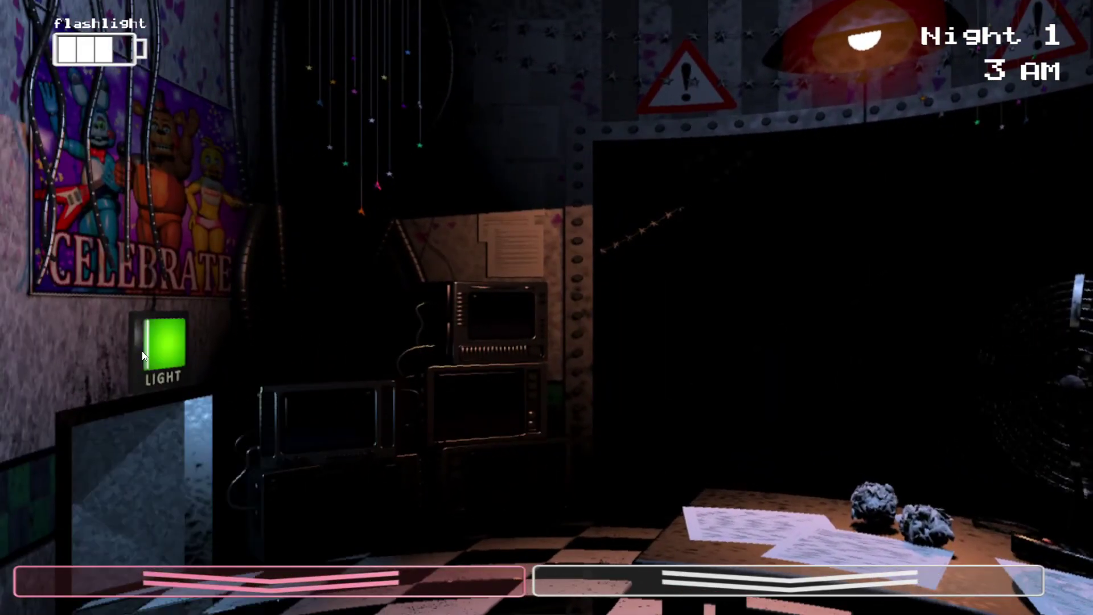
pyautogui.press('ctrl')
pyautogui.press('ctrl')
pyautogui.press('ctrl')
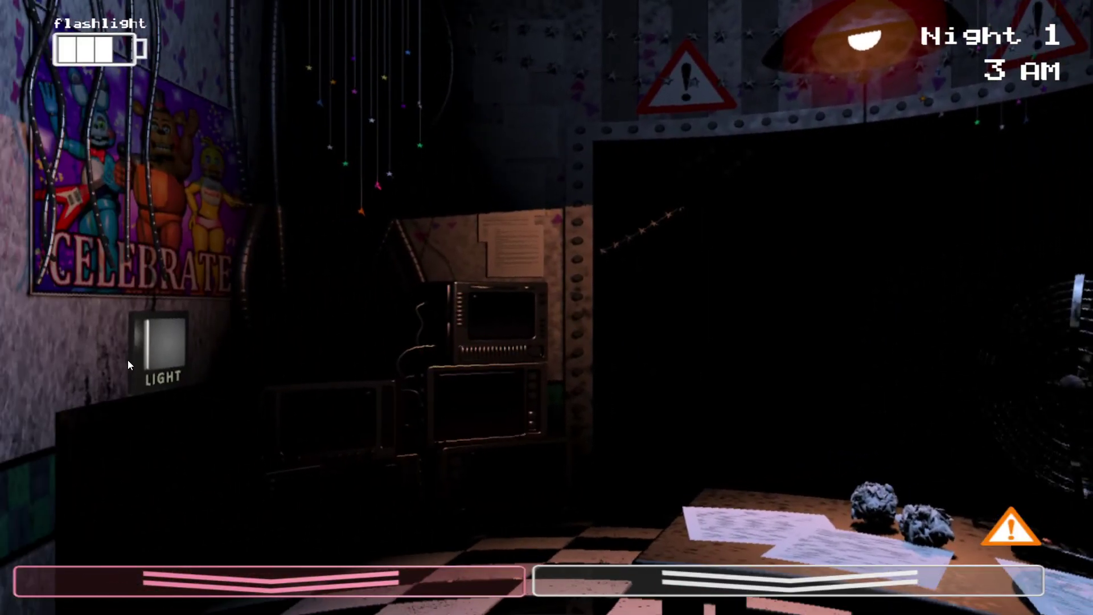
# Light the left vent, wind the music box, then light the right vent and hallway.
pyautogui.click(154, 353)
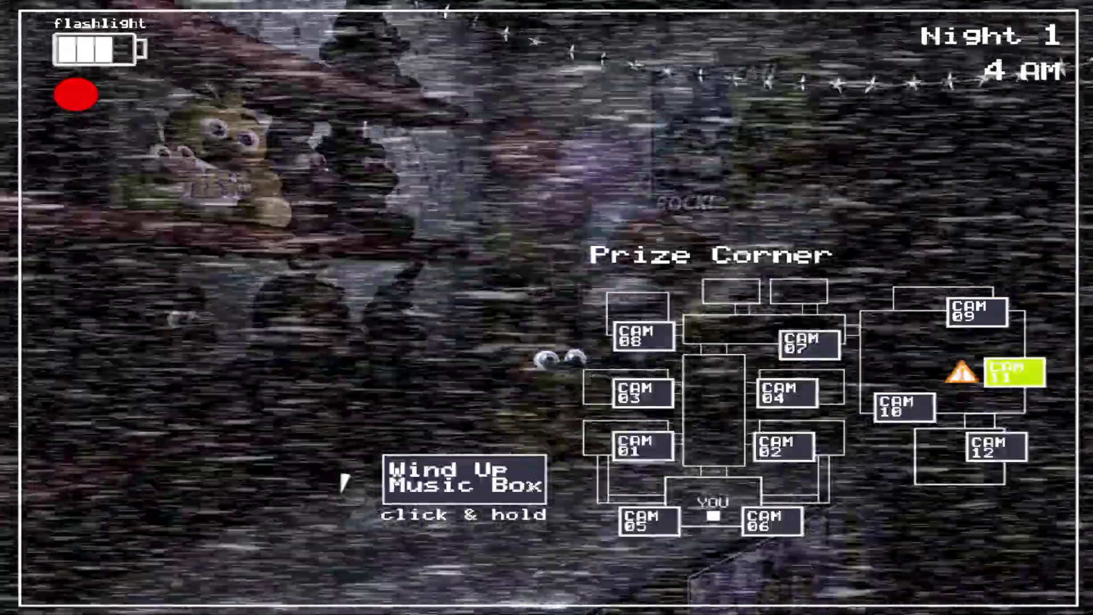
pyautogui.moveTo(479, 485); pyautogui.dragTo(479, 485)
pyautogui.rightClick(541, 573)
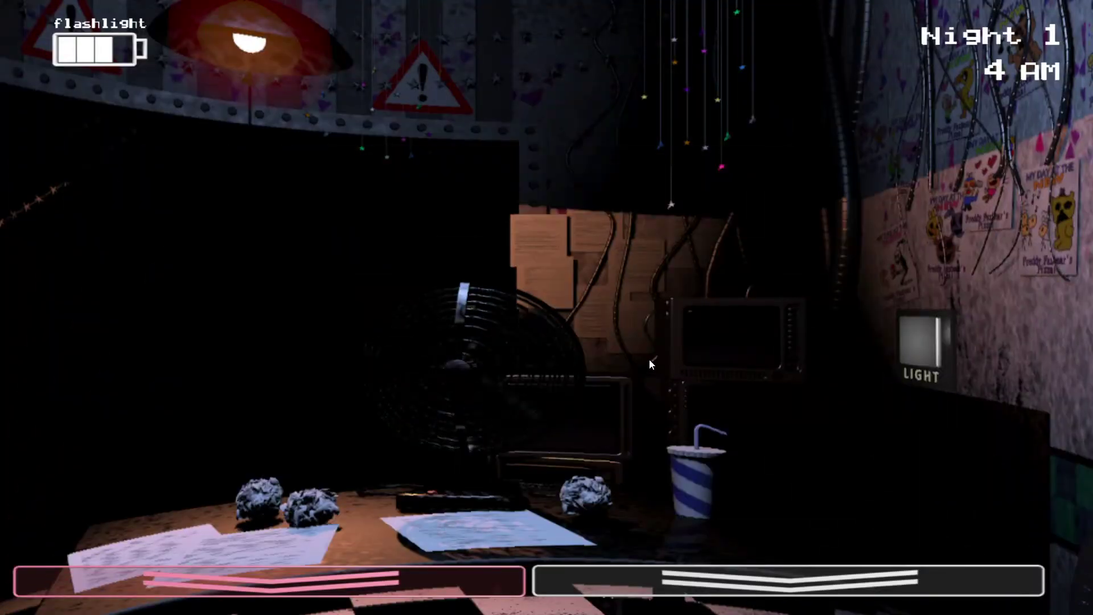
pyautogui.click(920, 345)
pyautogui.press('ctrl')
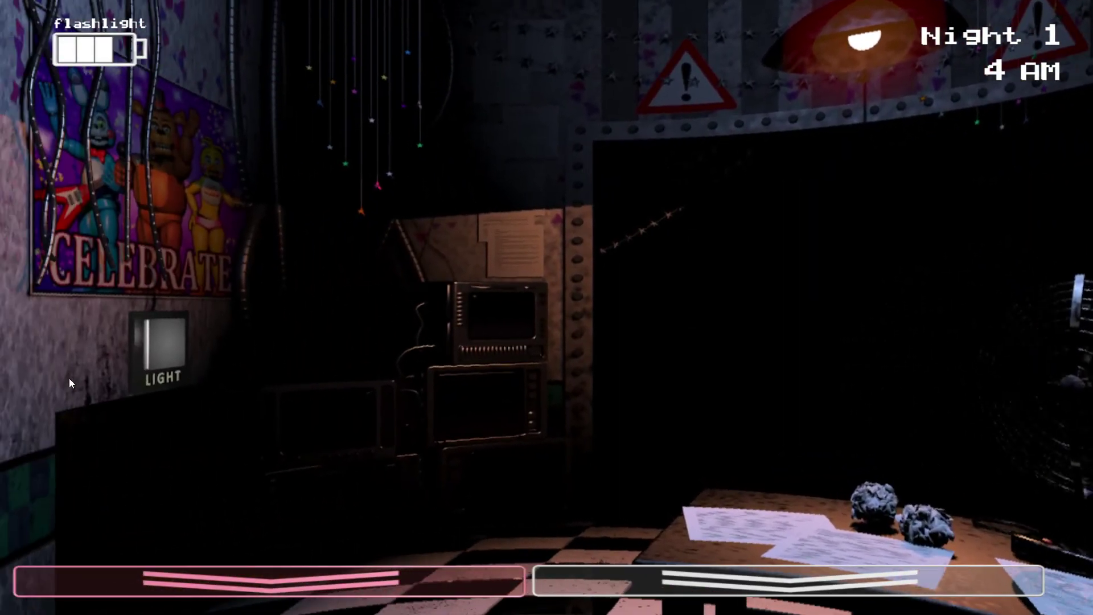
# Turn to each vent, flash the hallway, and light the vents again.
pyautogui.moveTo(154, 353); pyautogui.dragTo(155, 352)
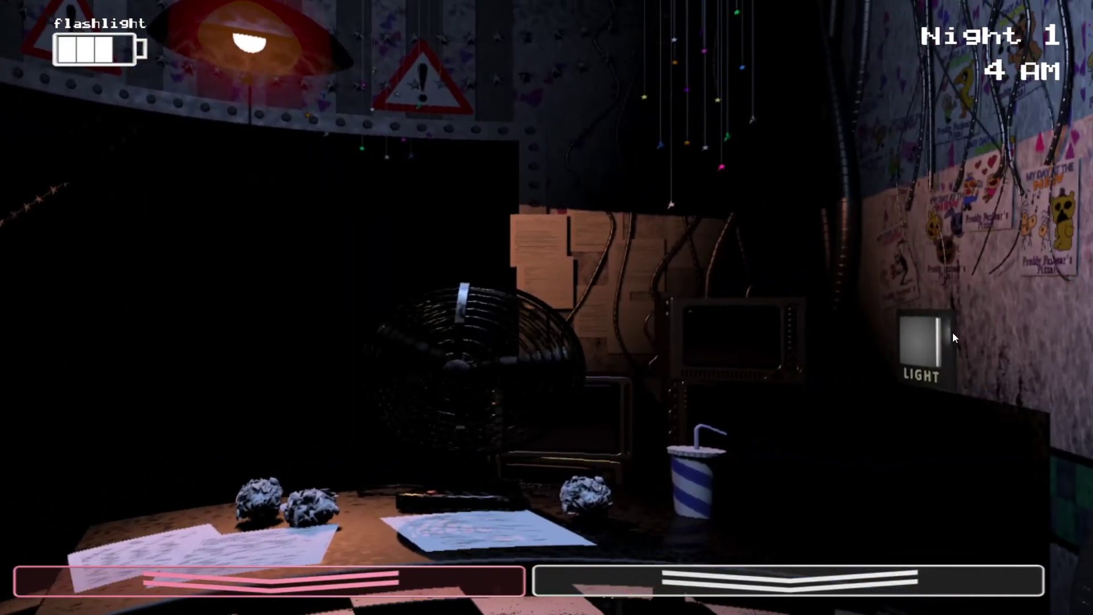
pyautogui.moveTo(925, 342); pyautogui.dragTo(936, 350)
pyautogui.press('ctrl')
pyautogui.click(159, 349)
pyautogui.press('ctrl')
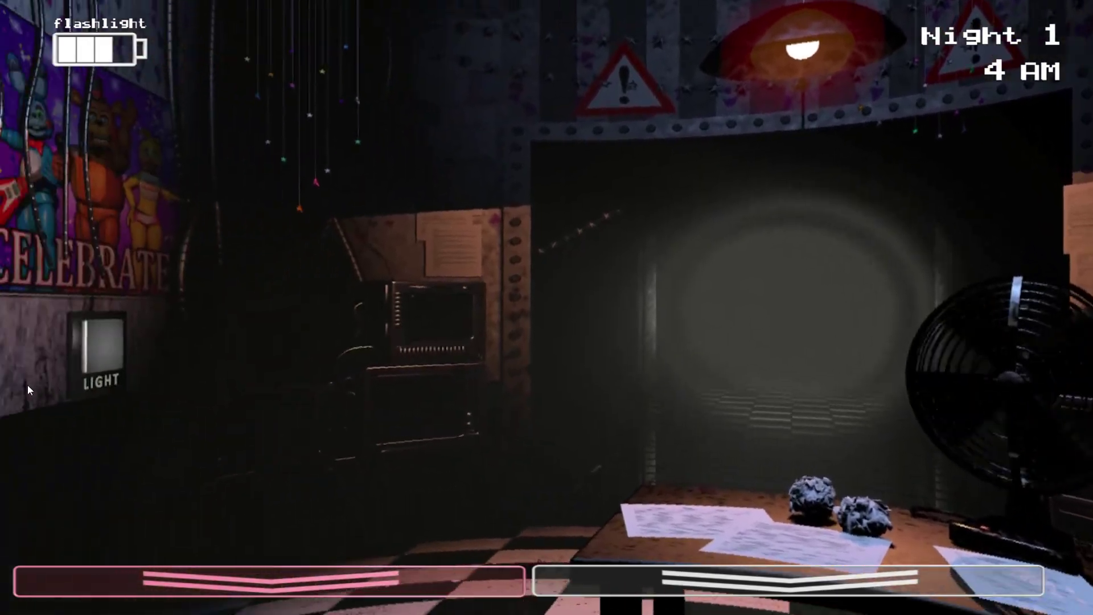
# Check both vents, alternating left-vent light with hallway flashes, ending on the right vent.
pyautogui.moveTo(146, 348); pyautogui.dragTo(147, 347)
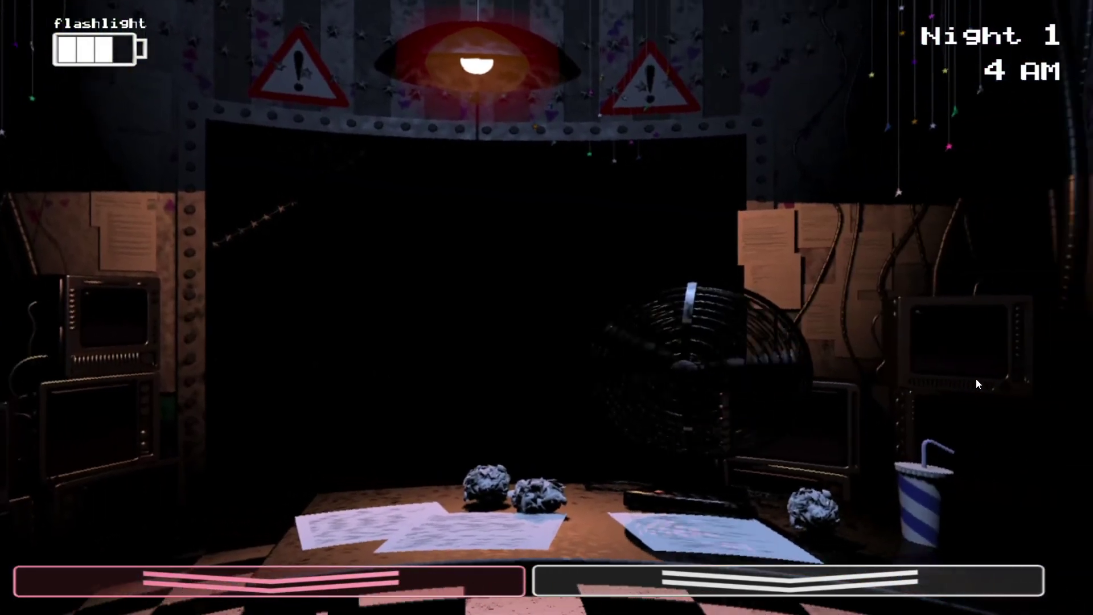
pyautogui.moveTo(949, 342); pyautogui.dragTo(949, 342)
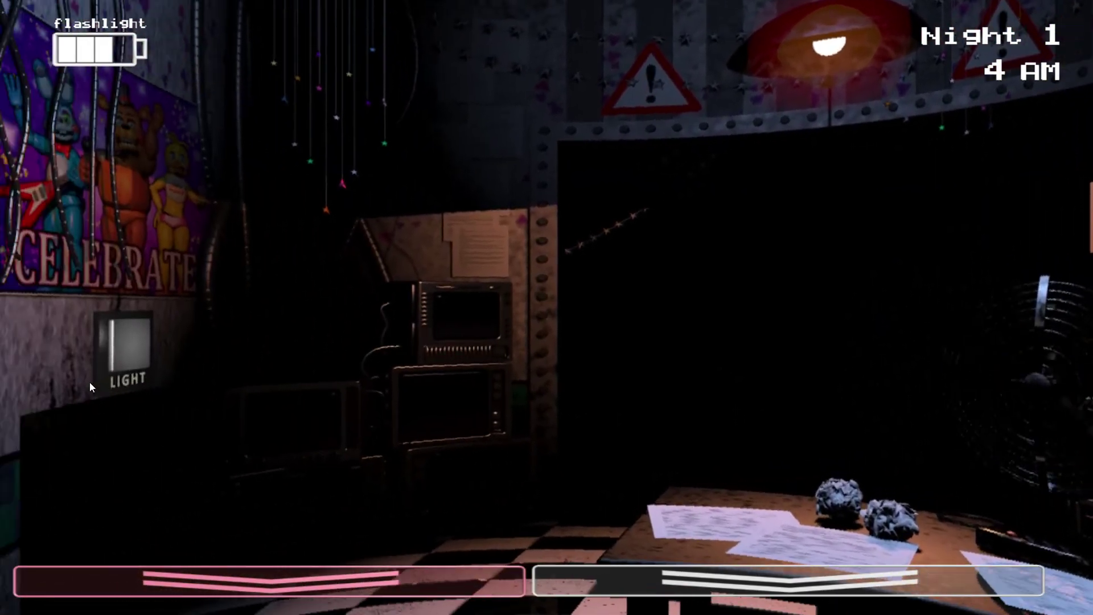
pyautogui.click(128, 347)
pyautogui.press('ctrl')
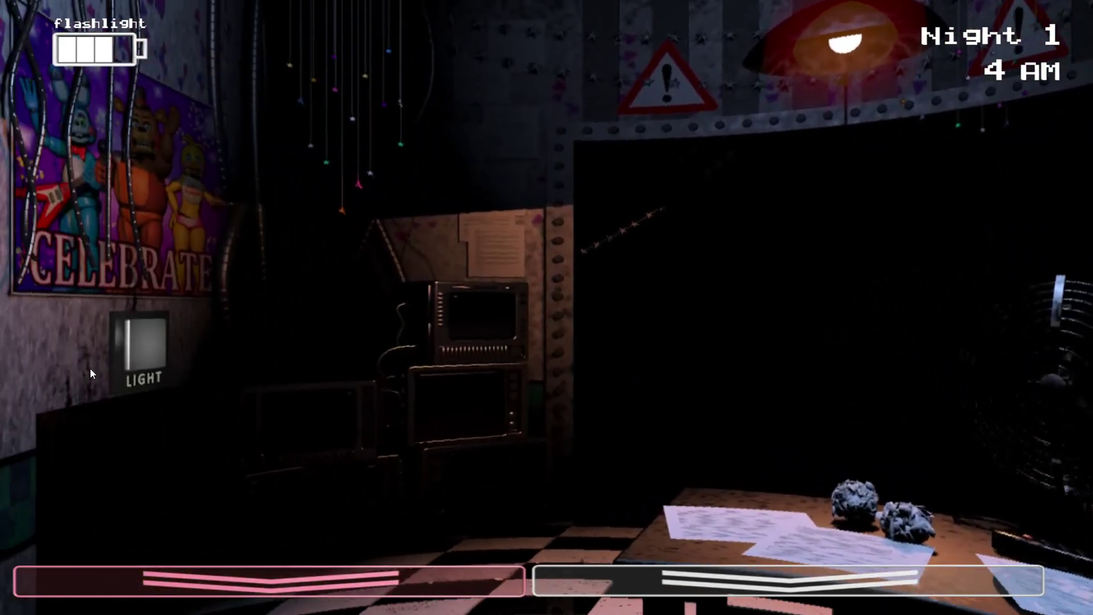
pyautogui.click(167, 339)
pyautogui.press('ctrl')
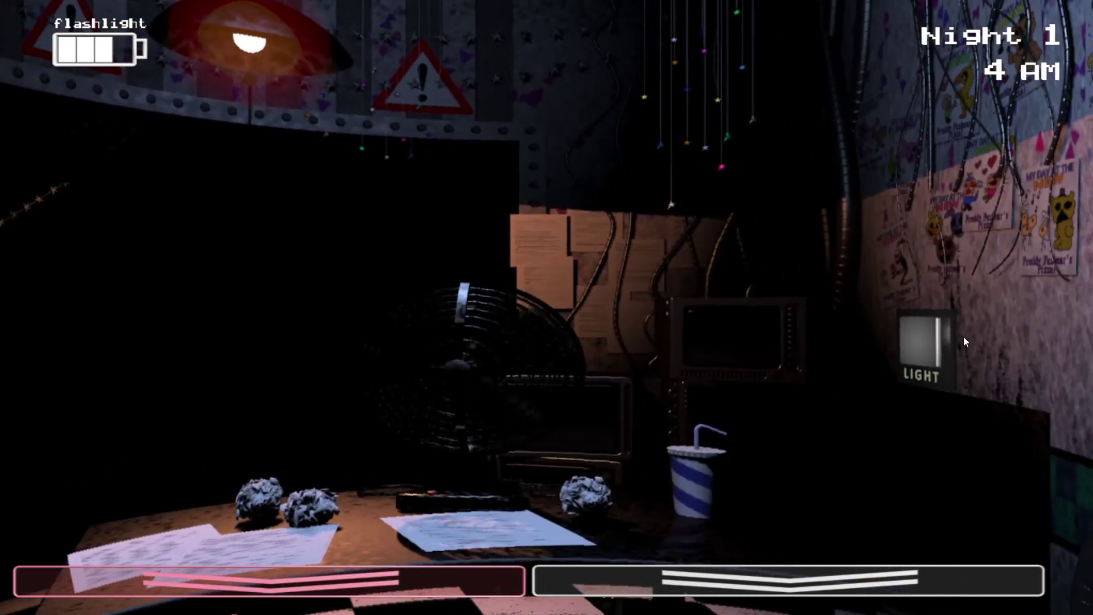
pyautogui.click(945, 339)
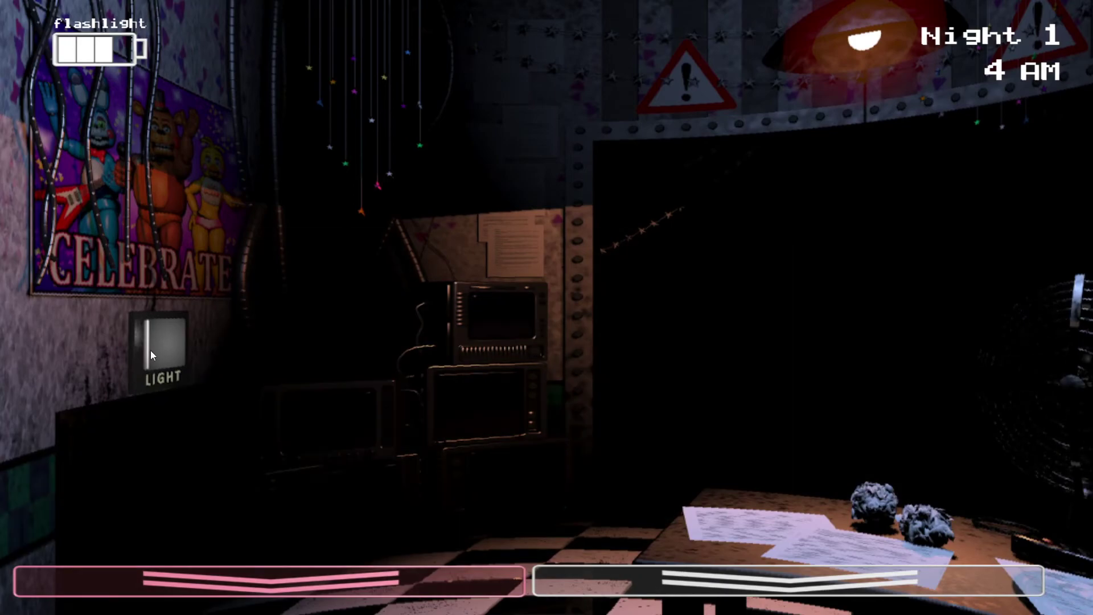
# Wind the Prize Corner music box nearly full on CAM 11, then lower the monitor.
pyautogui.click(609, 579)
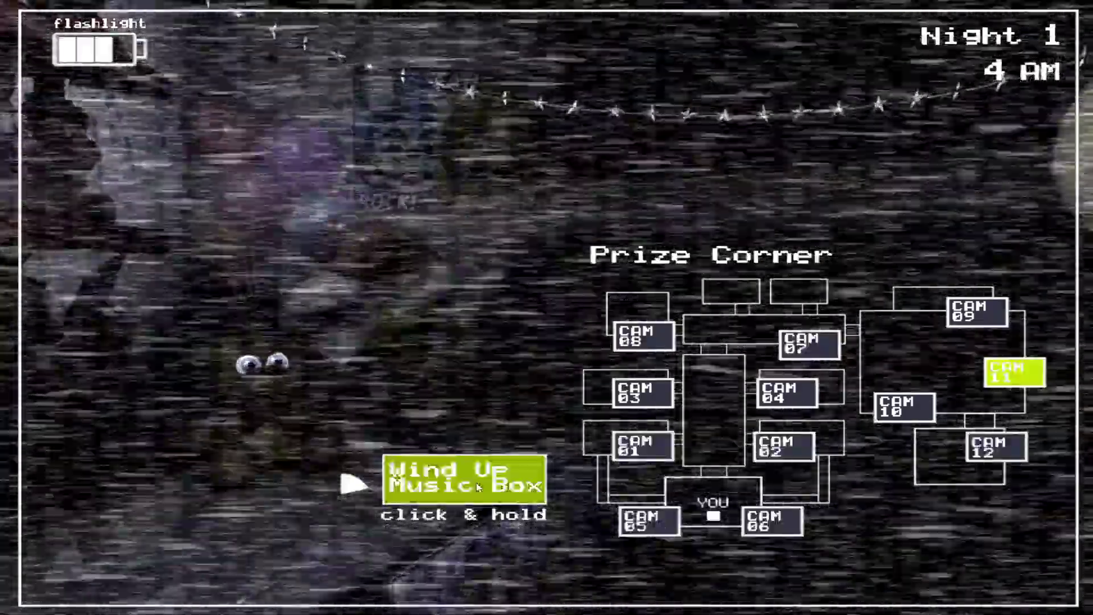
pyautogui.moveTo(410, 479); pyautogui.dragTo(411, 483)
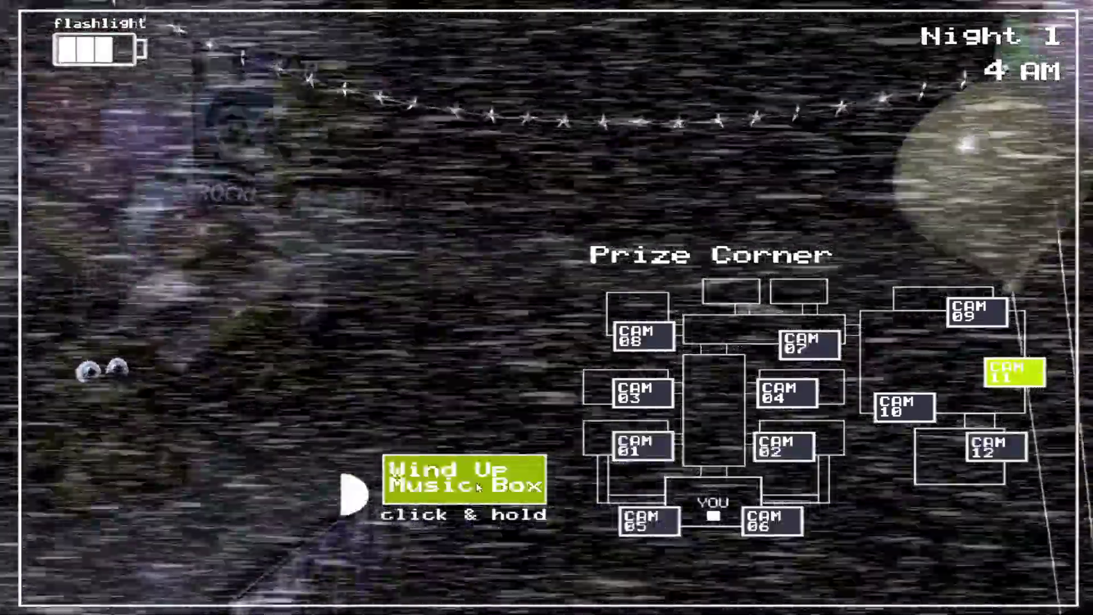
pyautogui.moveTo(476, 483); pyautogui.dragTo(476, 482)
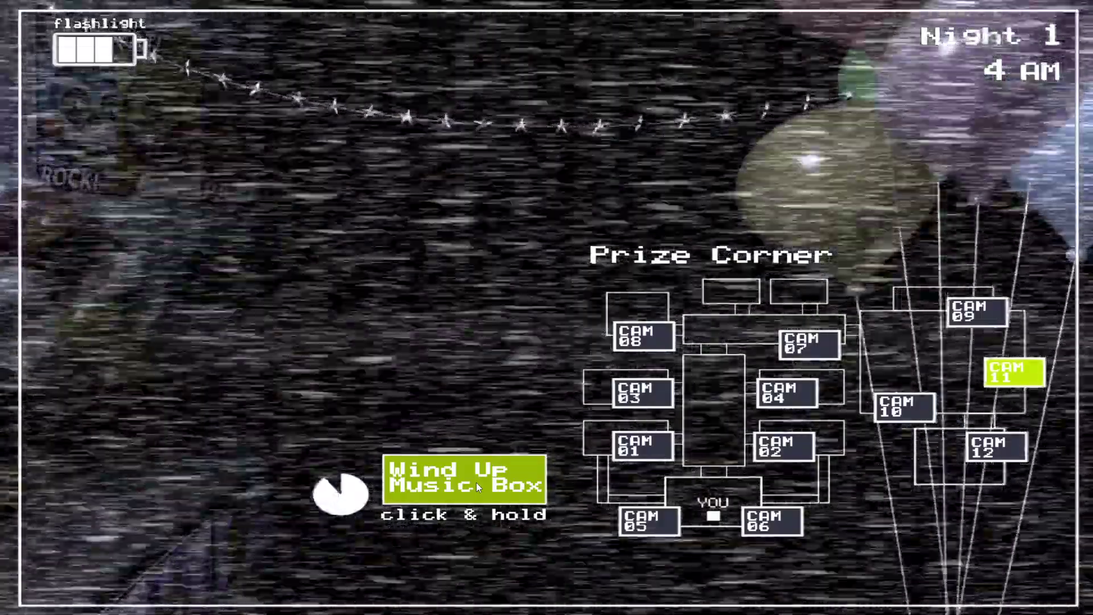
pyautogui.click(787, 579)
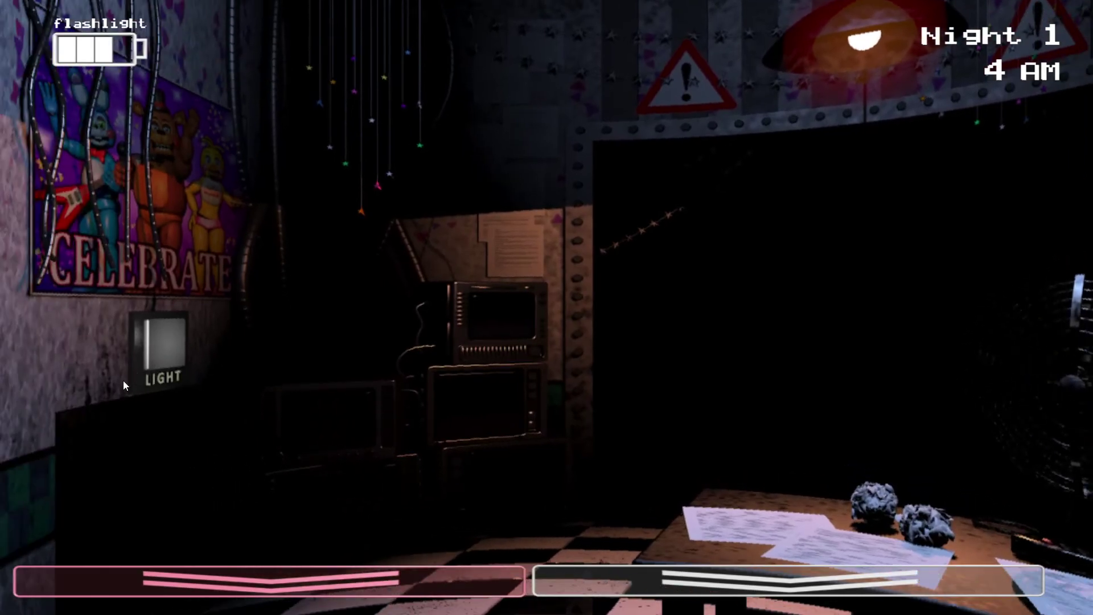
# Flash the hallway flashlight repeatedly at Toy Freddy, then turn toward the right vent.
pyautogui.press('ctrl')
pyautogui.press('ctrl')
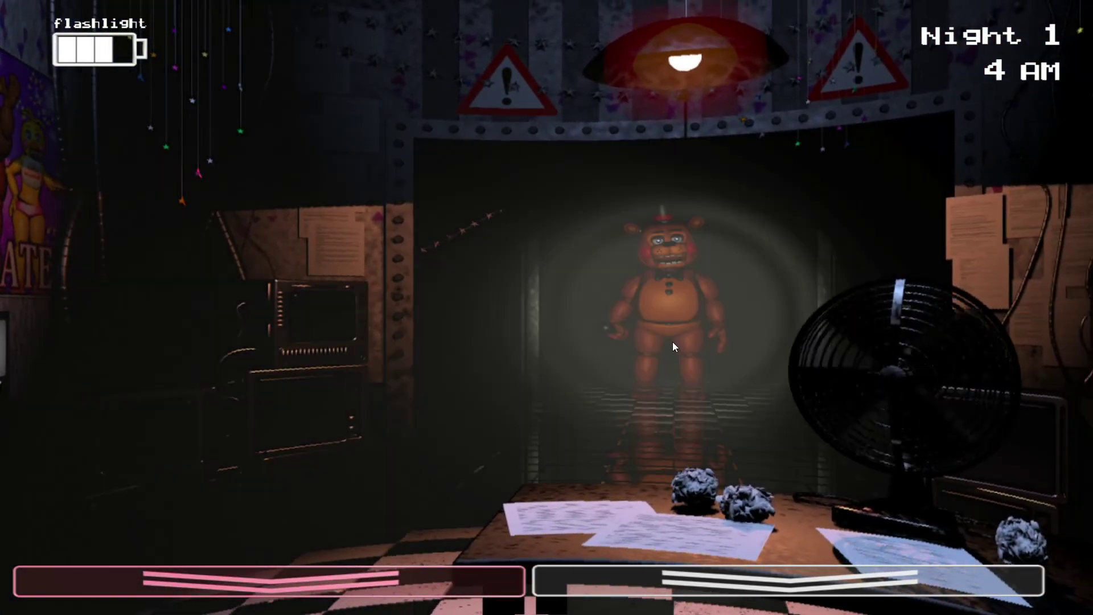
pyautogui.press('ctrl')
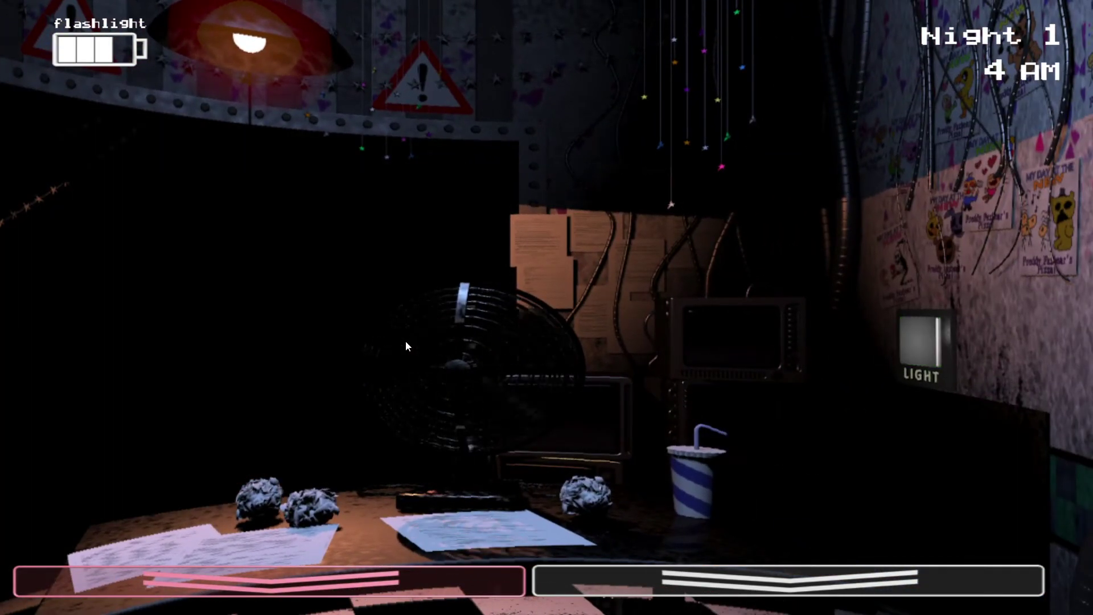
pyautogui.press('ctrl')
pyautogui.press('ctrl')
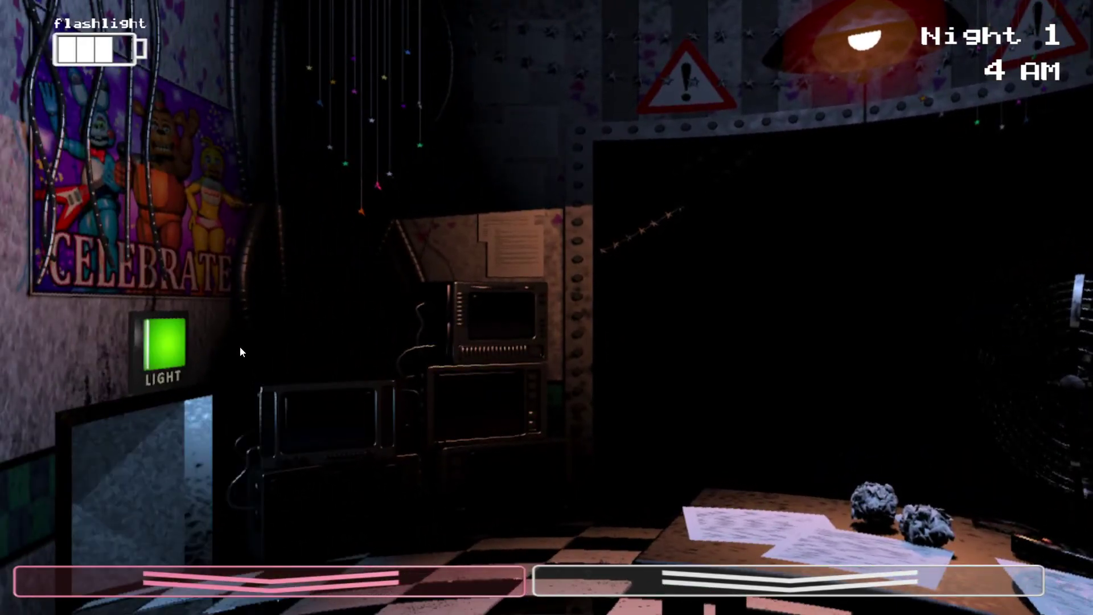
pyautogui.press('ctrl')
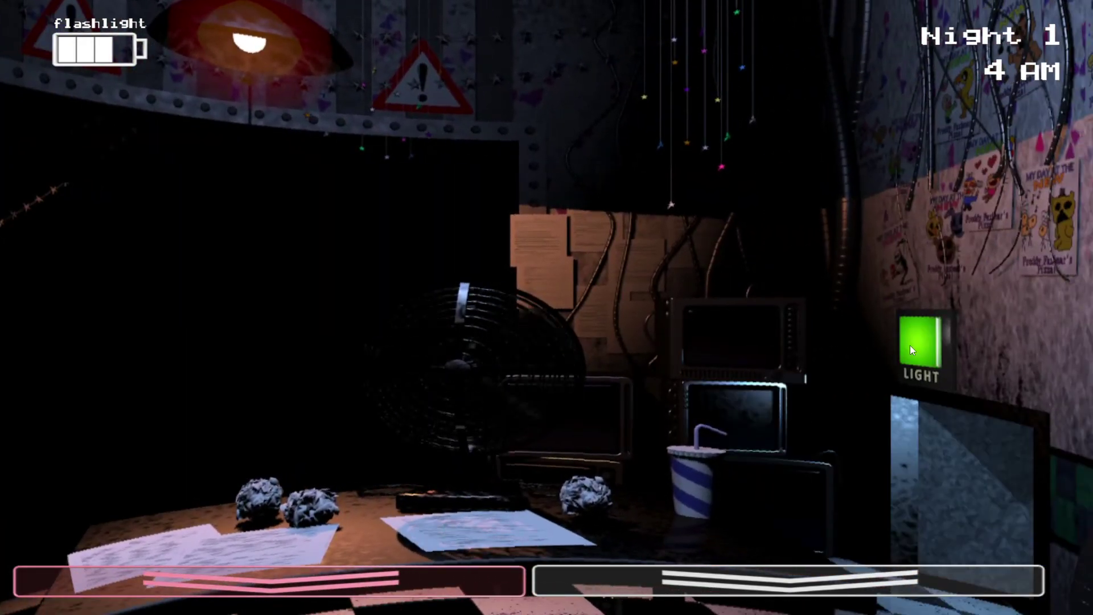
pyautogui.press('ctrl')
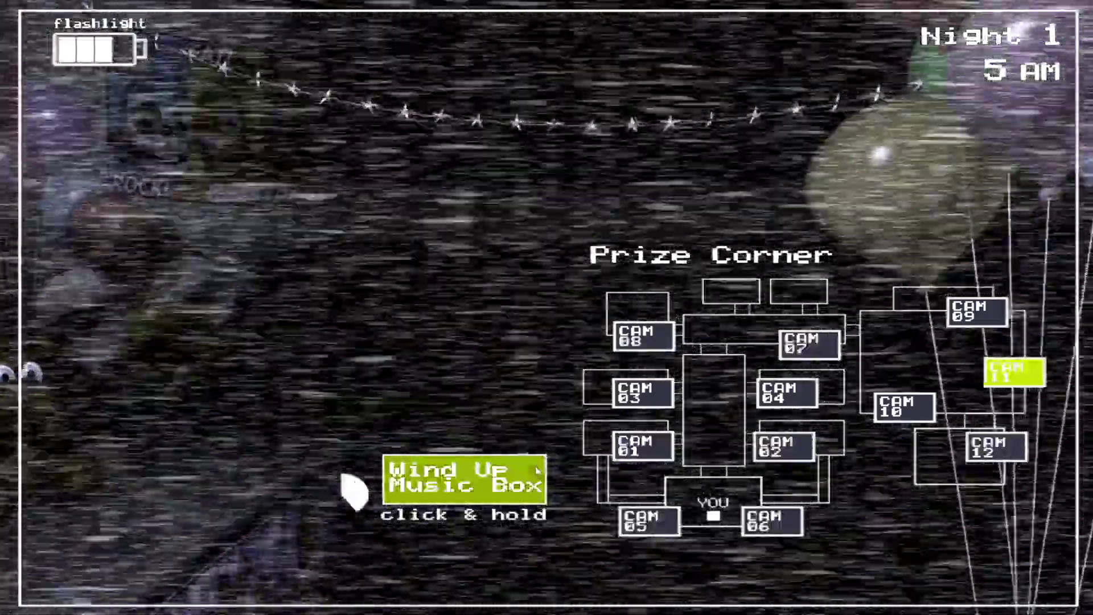
# Top up the music box, lower the monitor, and light the right vent.
pyautogui.moveTo(536, 465); pyautogui.dragTo(535, 465)
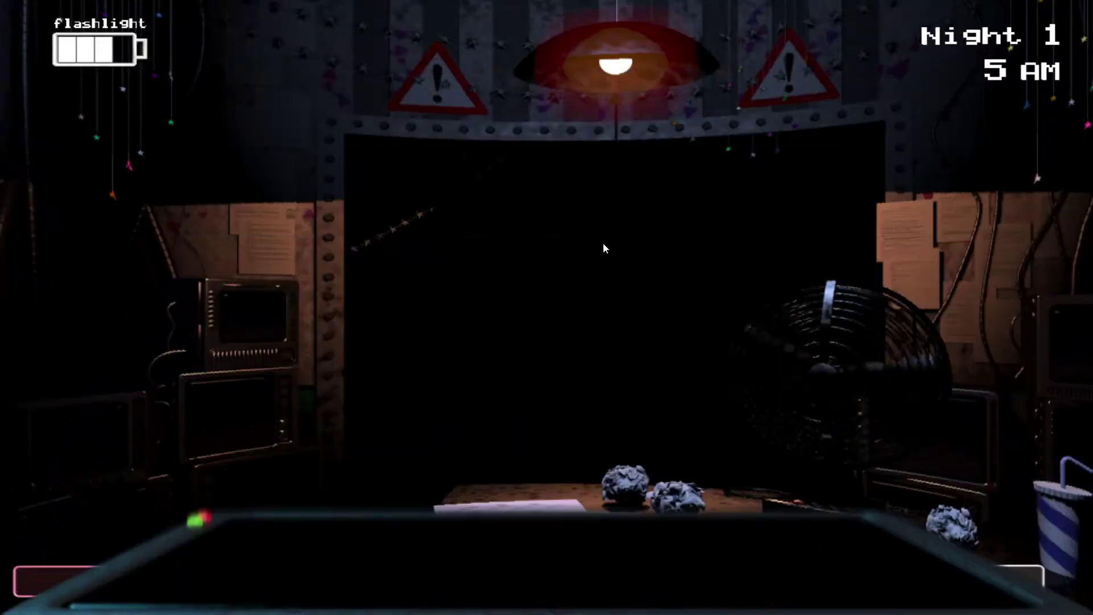
pyautogui.keyDown('ctrl'); pyautogui.click(579, 254); pyautogui.keyUp('ctrl')
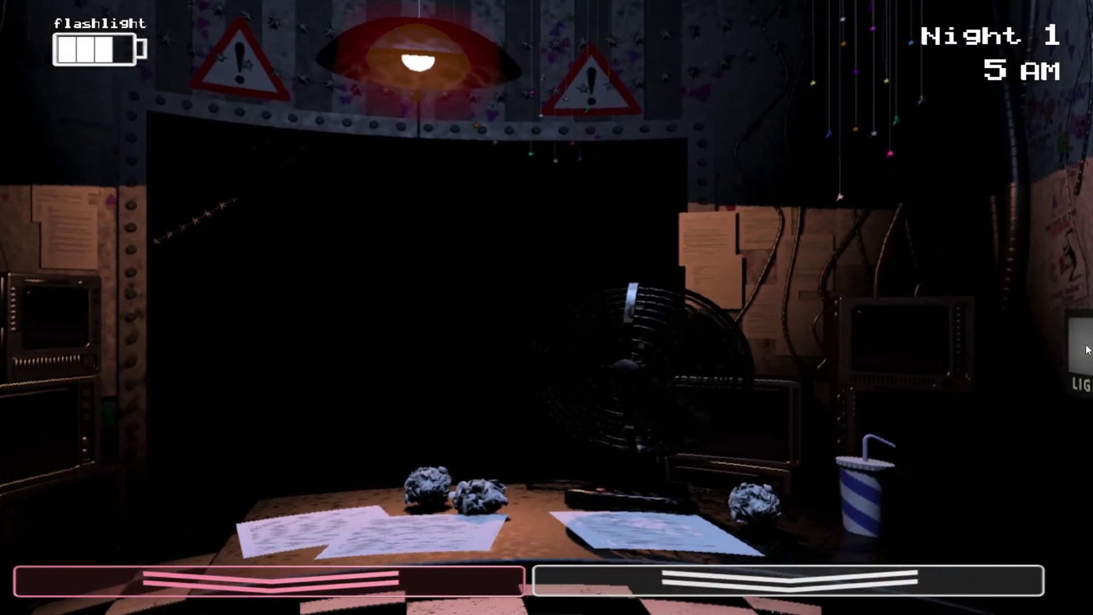
pyautogui.click(932, 333)
pyautogui.press('ctrl')
# Flash the hallway at Toy Freddy while lighting the right and left vents.
pyautogui.press('ctrl')
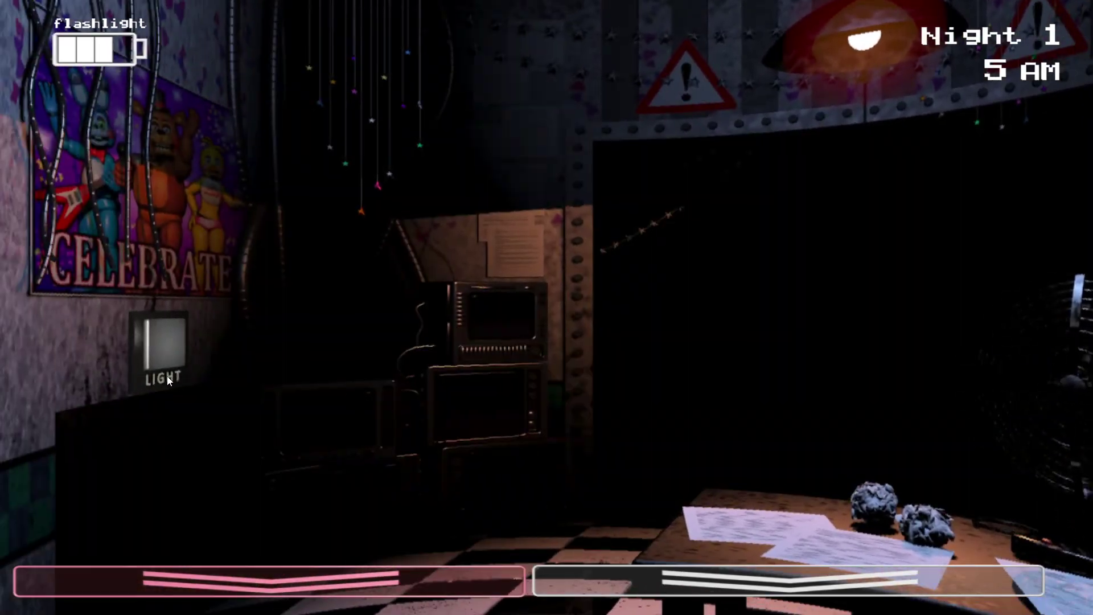
pyautogui.press('ctrl')
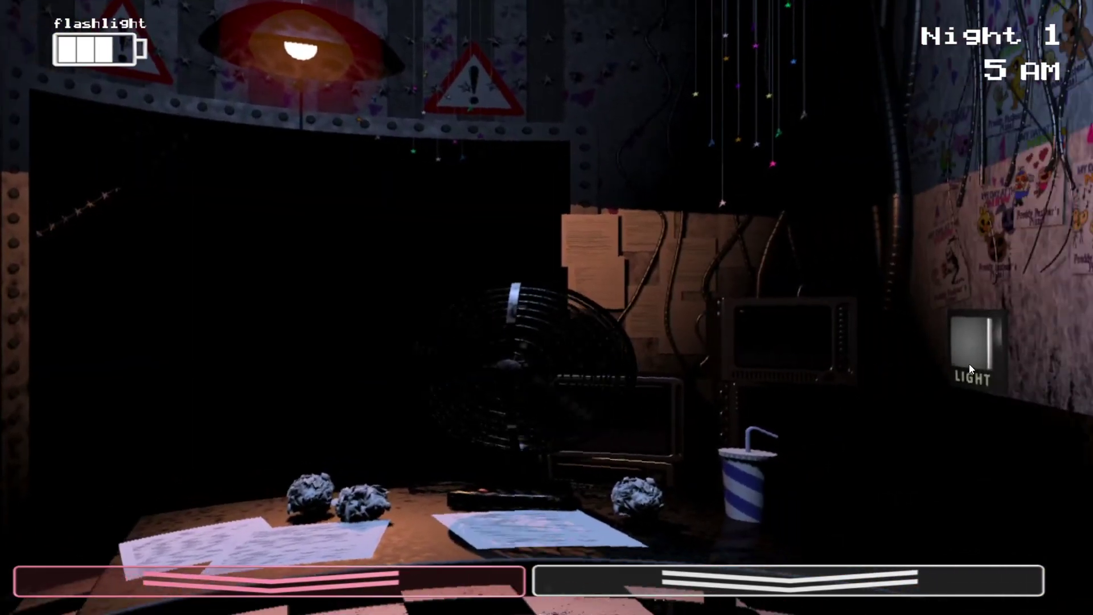
pyautogui.click(933, 333)
pyautogui.press('ctrl')
pyautogui.press('ctrl')
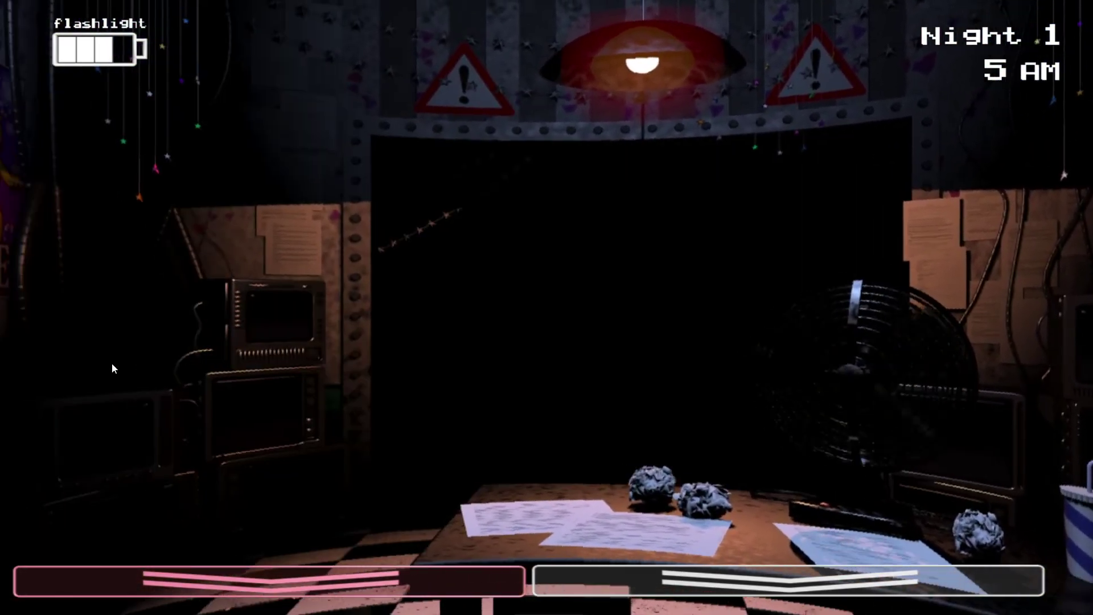
pyautogui.click(137, 346)
pyautogui.press('ctrl')
# Keep flickering the flashlight on Toy Freddy and recheck the right vent.
pyautogui.press('ctrl')
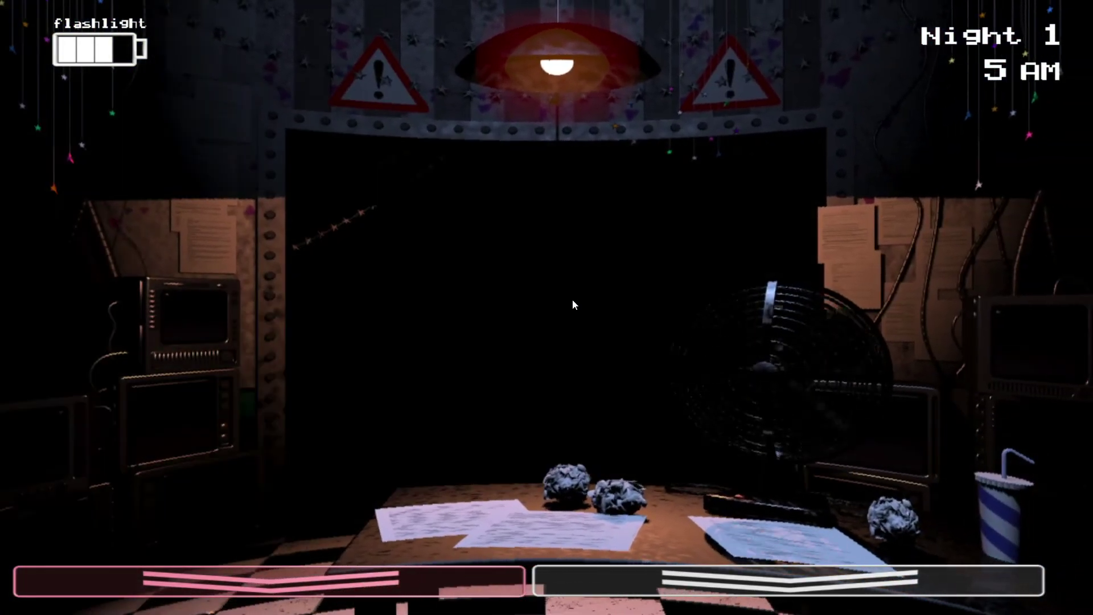
pyautogui.press('ctrl')
pyautogui.press('ctrl')
pyautogui.click(932, 332)
pyautogui.press('ctrl')
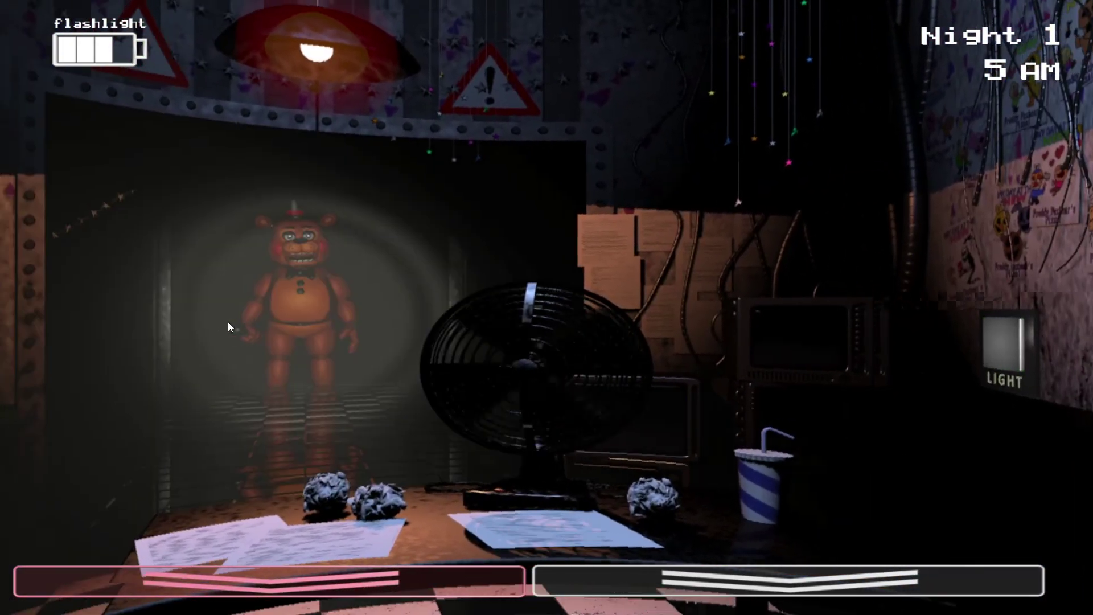
pyautogui.press('ctrl')
pyautogui.press('ctrl')
pyautogui.press('ctrl')
pyautogui.press('ctrl')
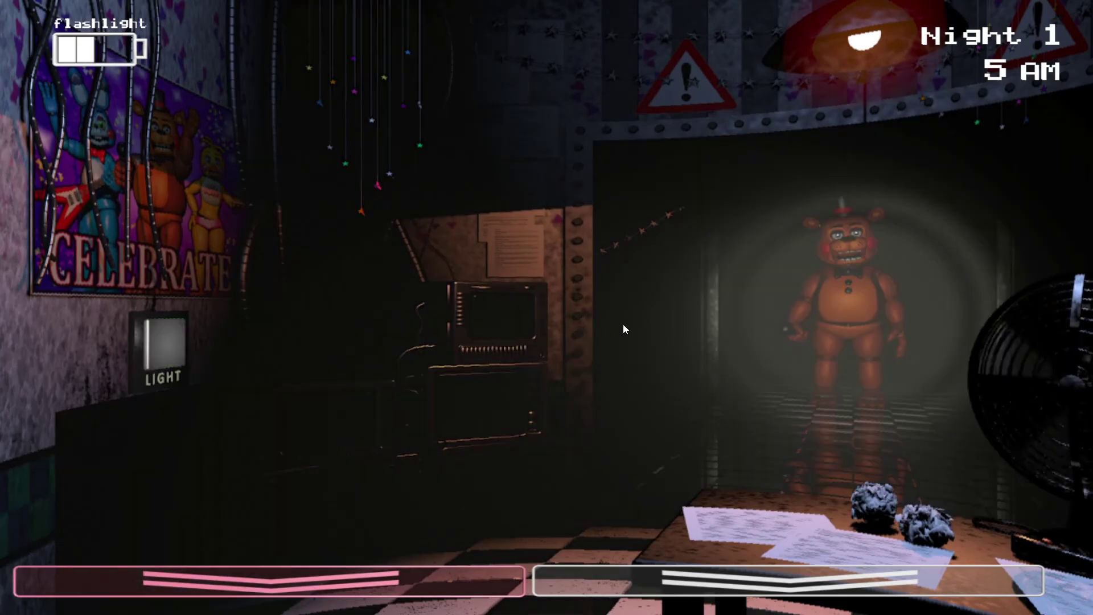
pyautogui.press('ctrl')
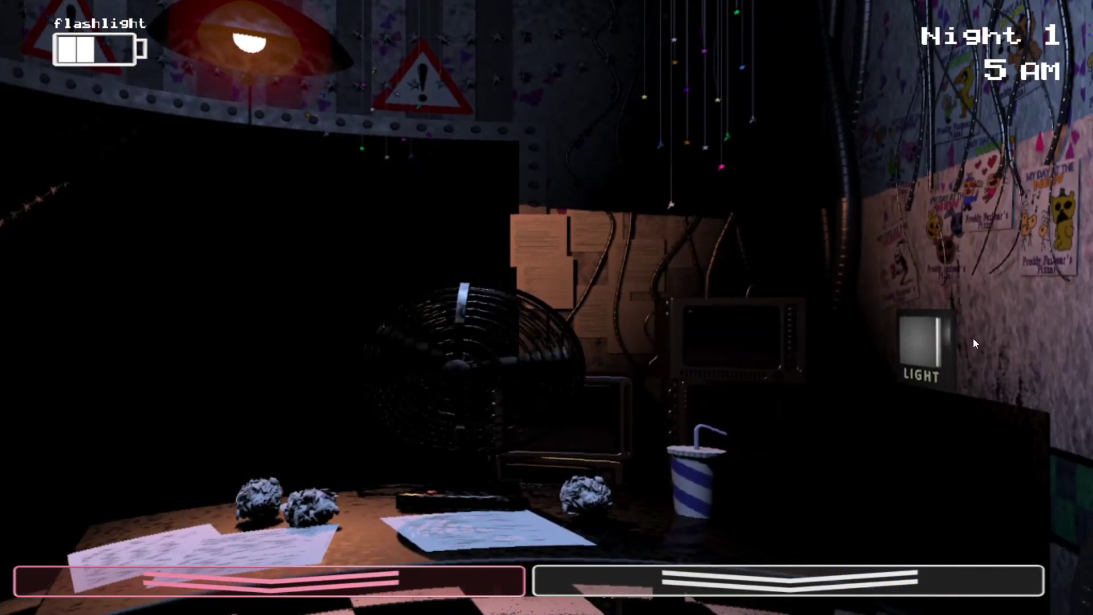
pyautogui.click(920, 344)
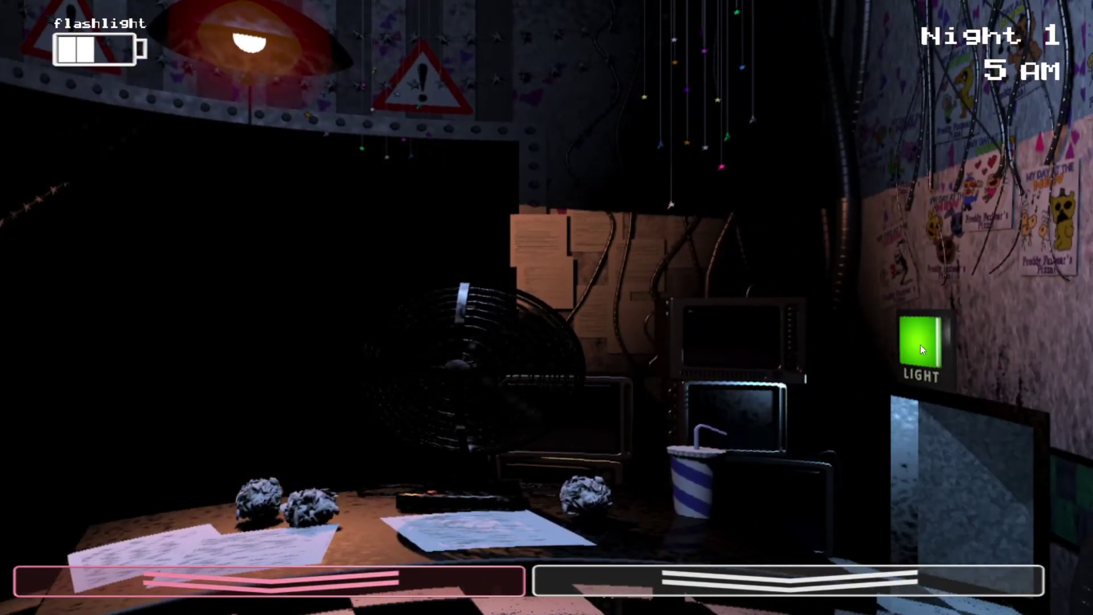
pyautogui.press('ctrl')
pyautogui.press('ctrl')
pyautogui.press('ctrl')
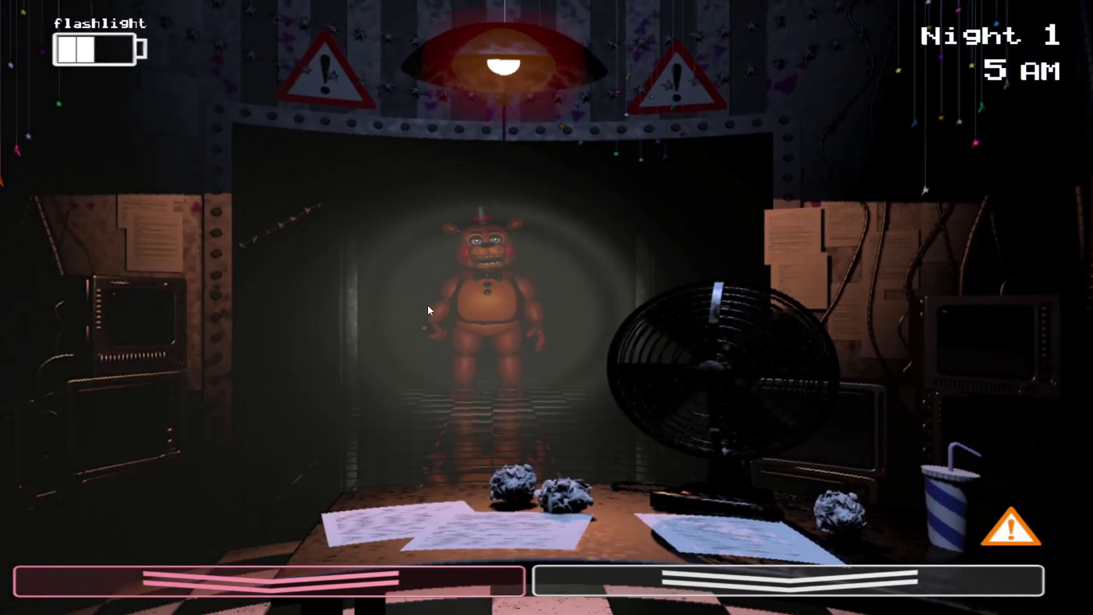
# Wind the music box full on the Prize Corner camera, then light the right vent.
pyautogui.click(598, 580)
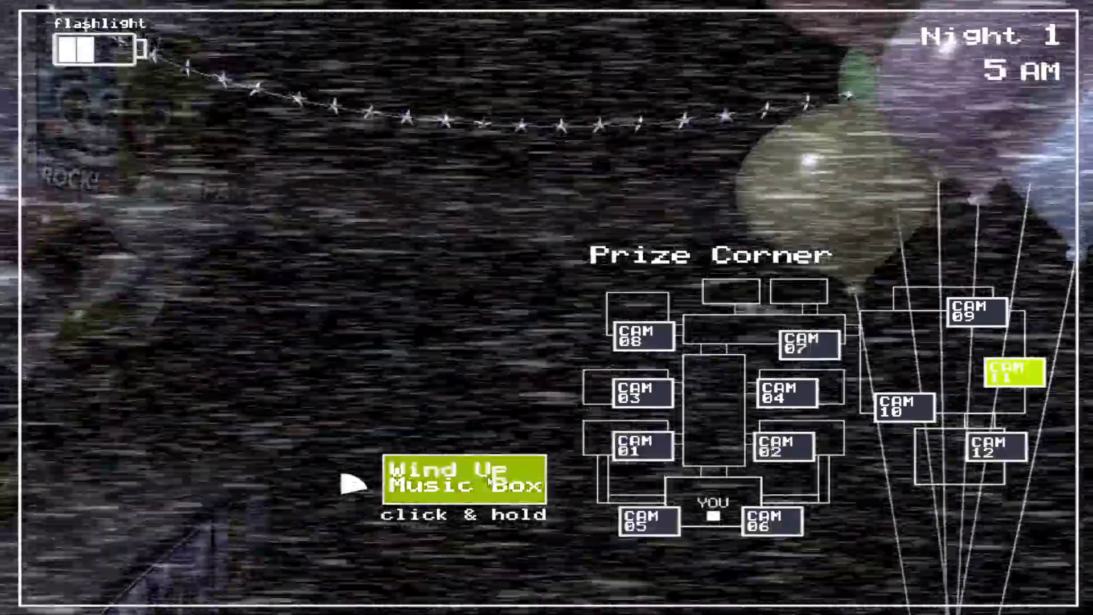
pyautogui.moveTo(488, 477); pyautogui.dragTo(488, 477)
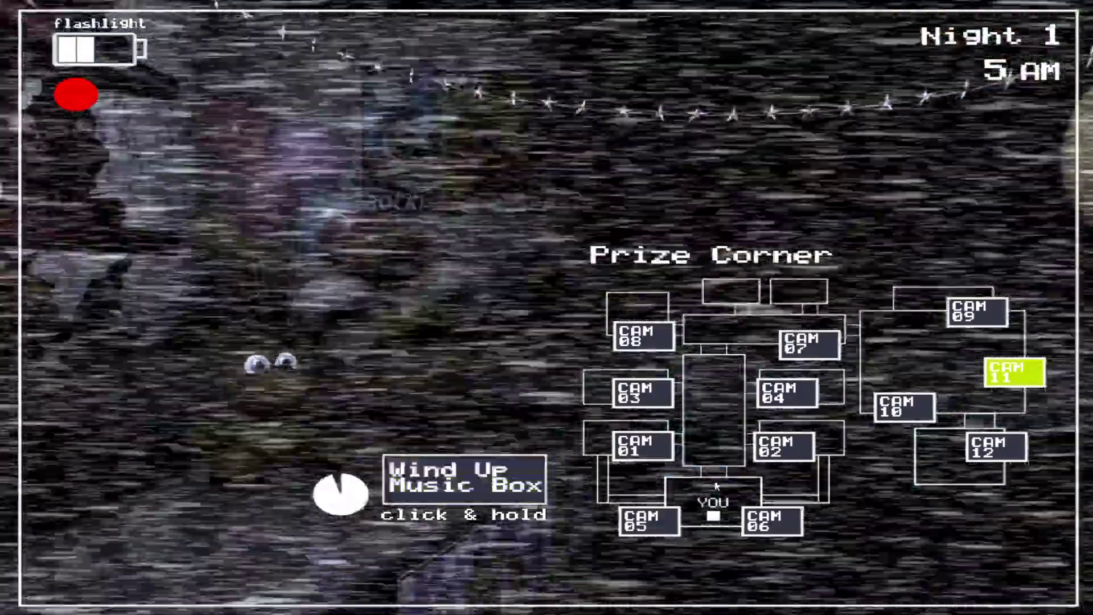
pyautogui.click(546, 580)
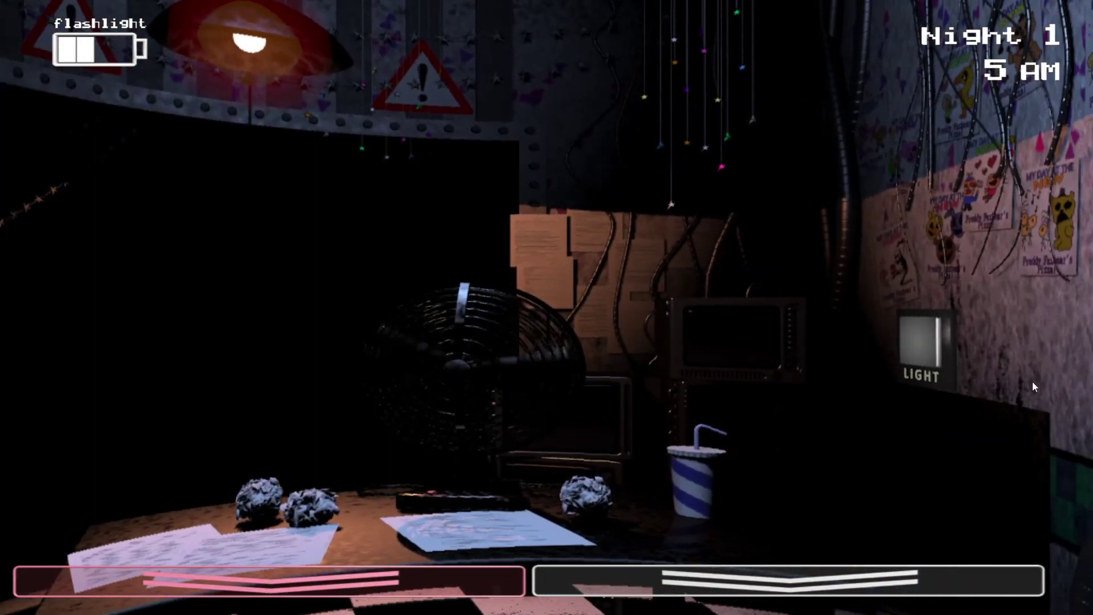
pyautogui.click(938, 352)
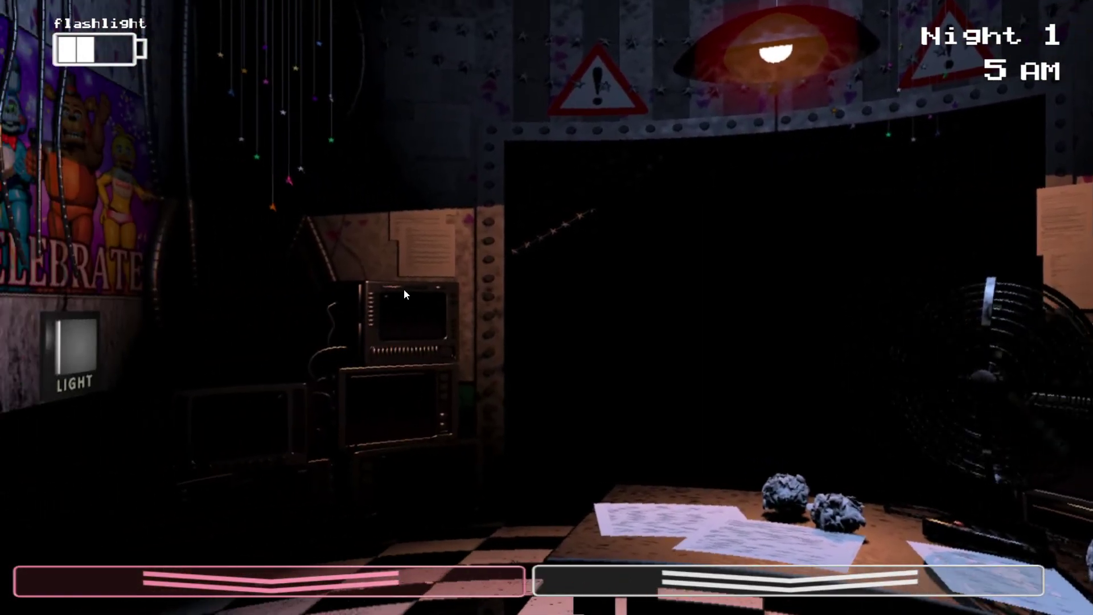